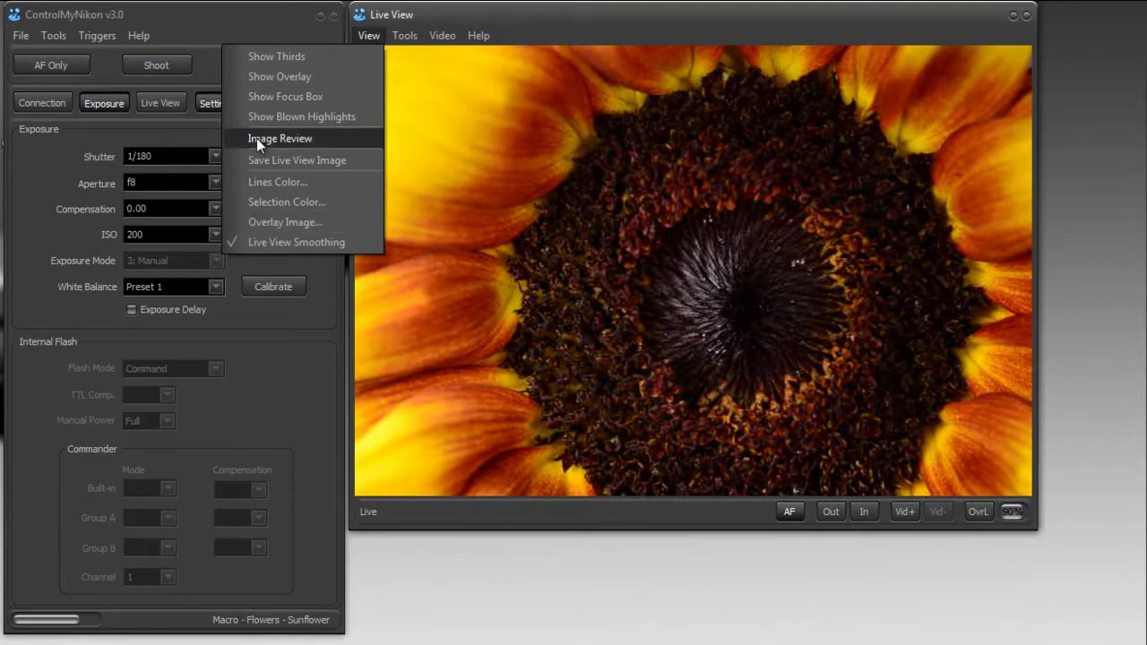
- Crop the sunflower live view to the 16:9 widescreen aspect ratio
left_click(456, 12)
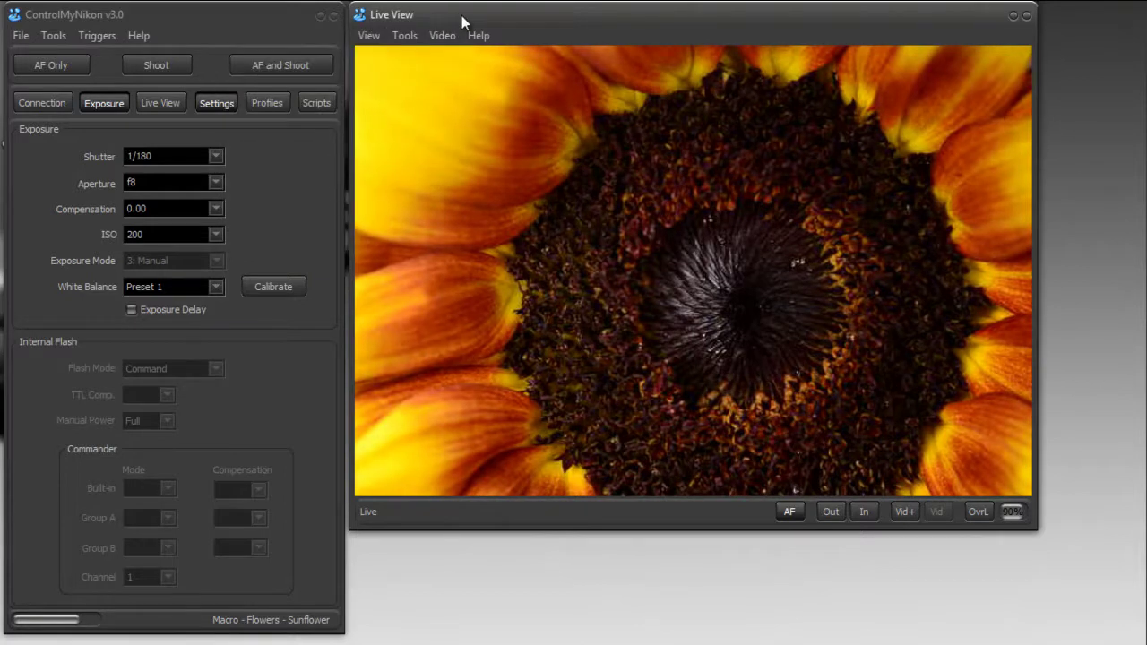
left_click(441, 36)
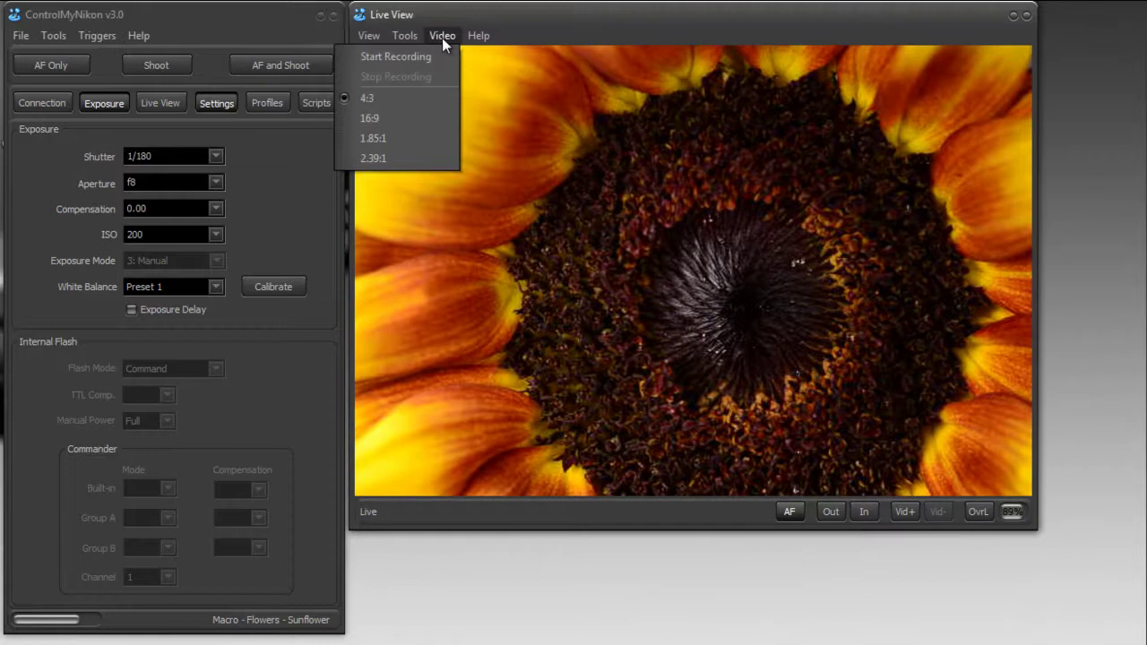
left_click(409, 117)
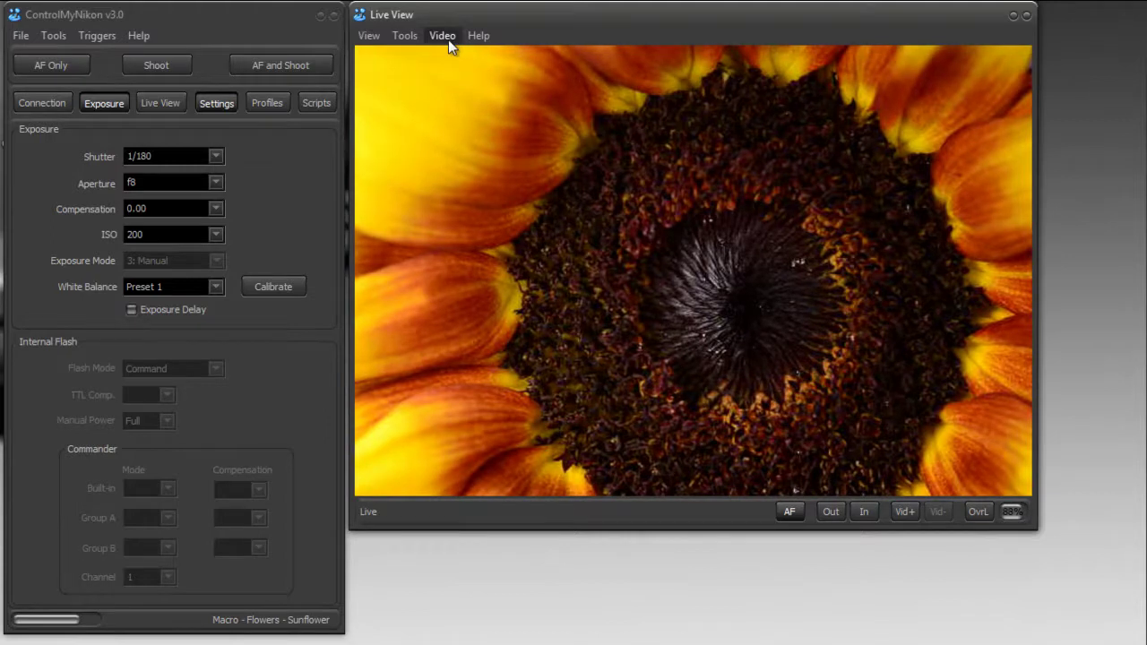
left_click(448, 39)
left_click(436, 115)
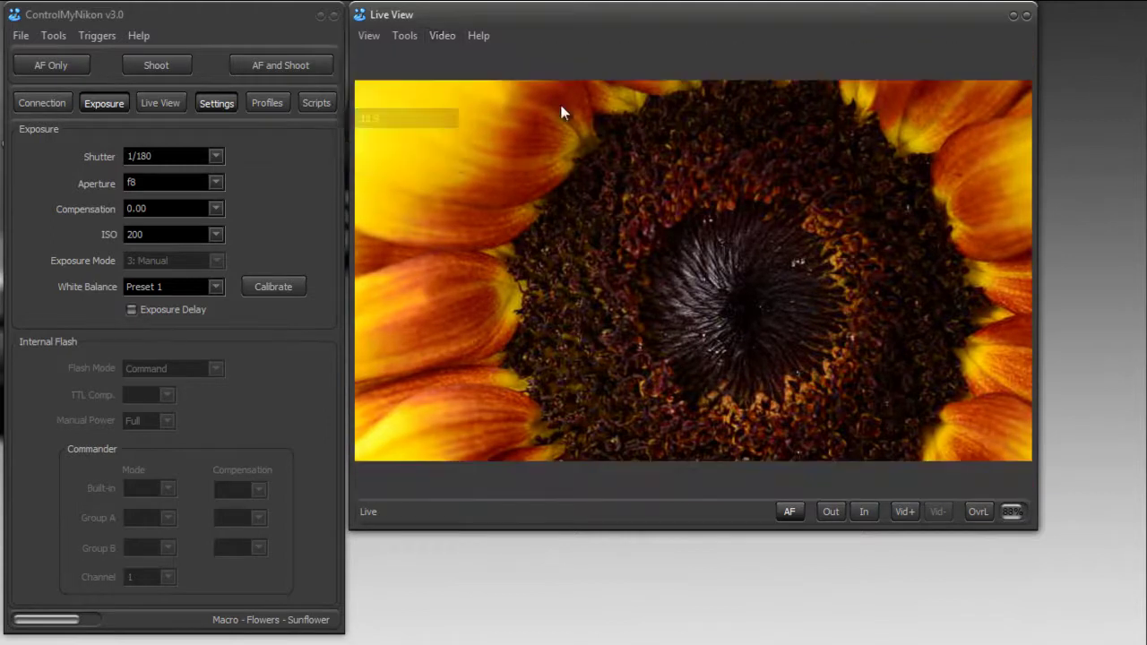
- Preview the 1.85:1 and 2.39:1 crops, then return the live view to 16:9
left_click(451, 35)
left_click(422, 140)
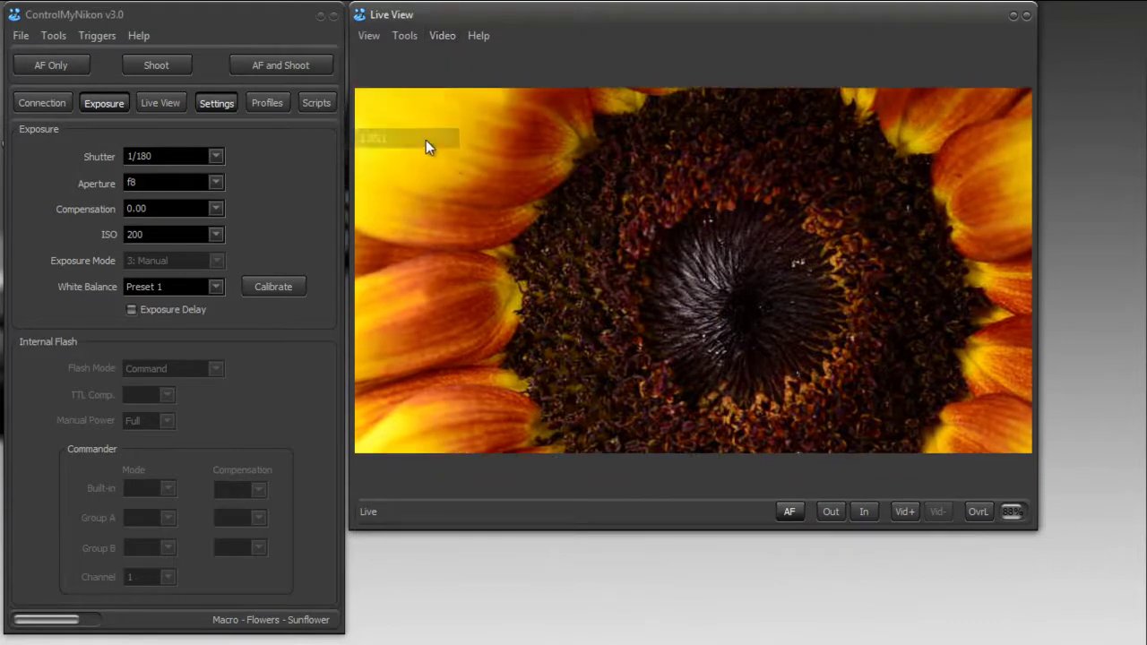
left_click(441, 40)
left_click(422, 154)
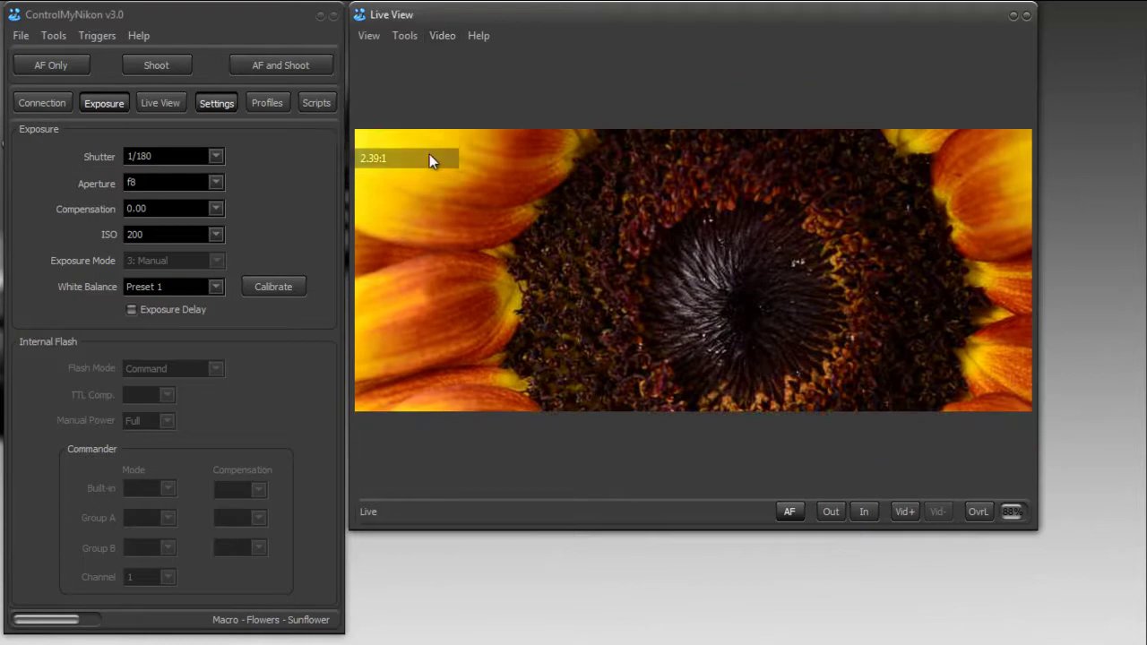
left_click(438, 33)
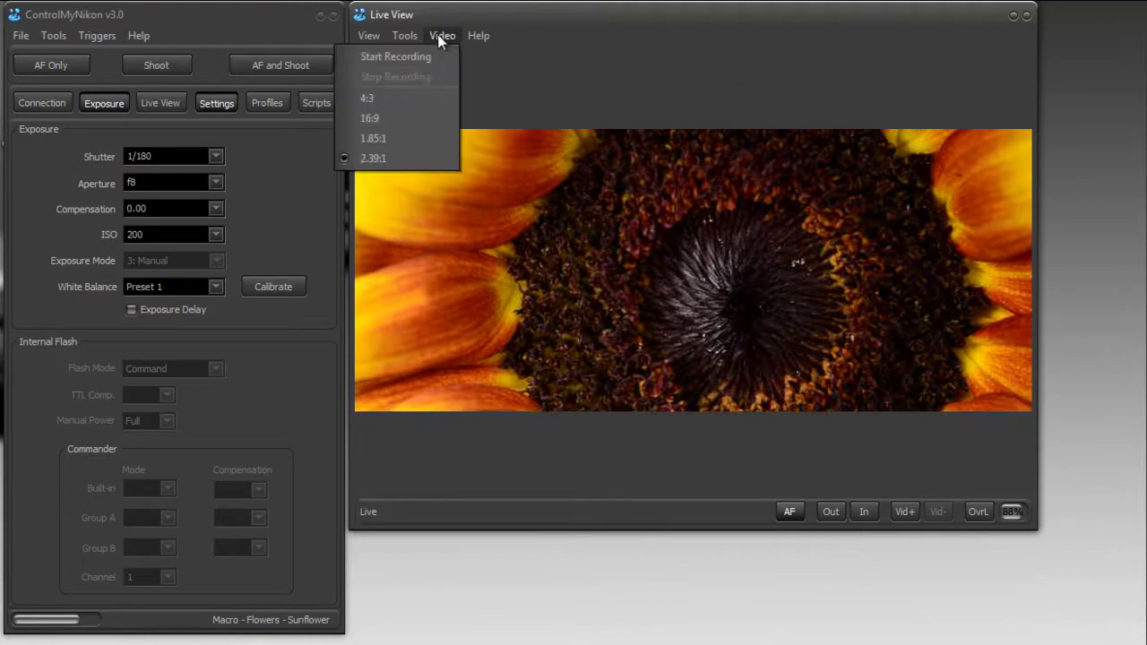
left_click(418, 118)
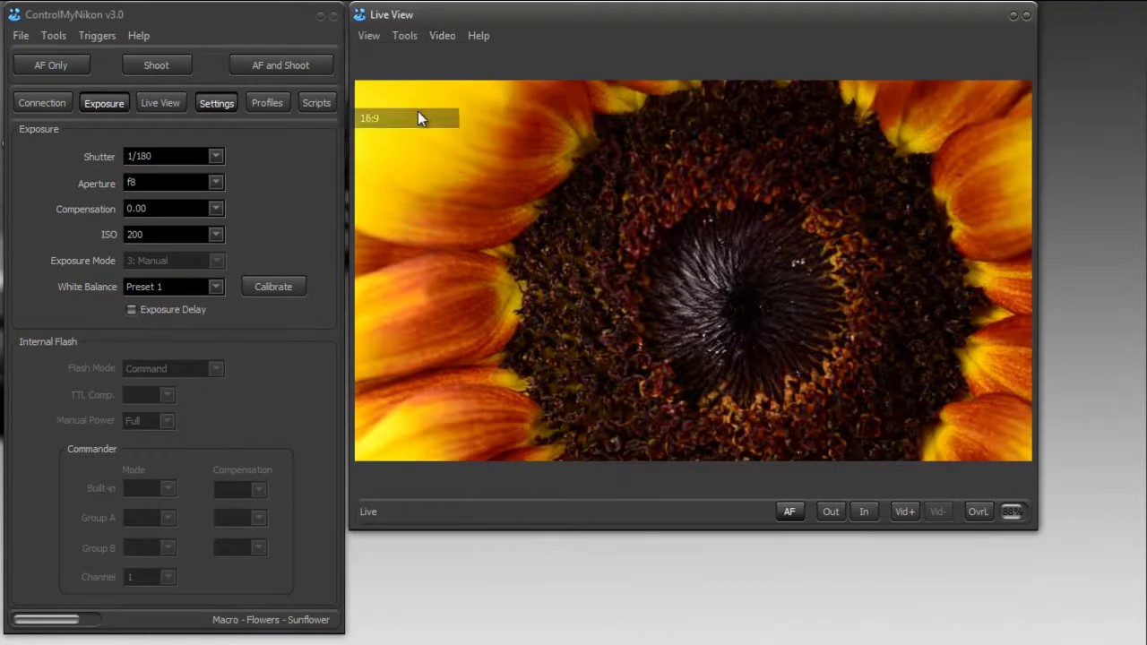
left_click(441, 38)
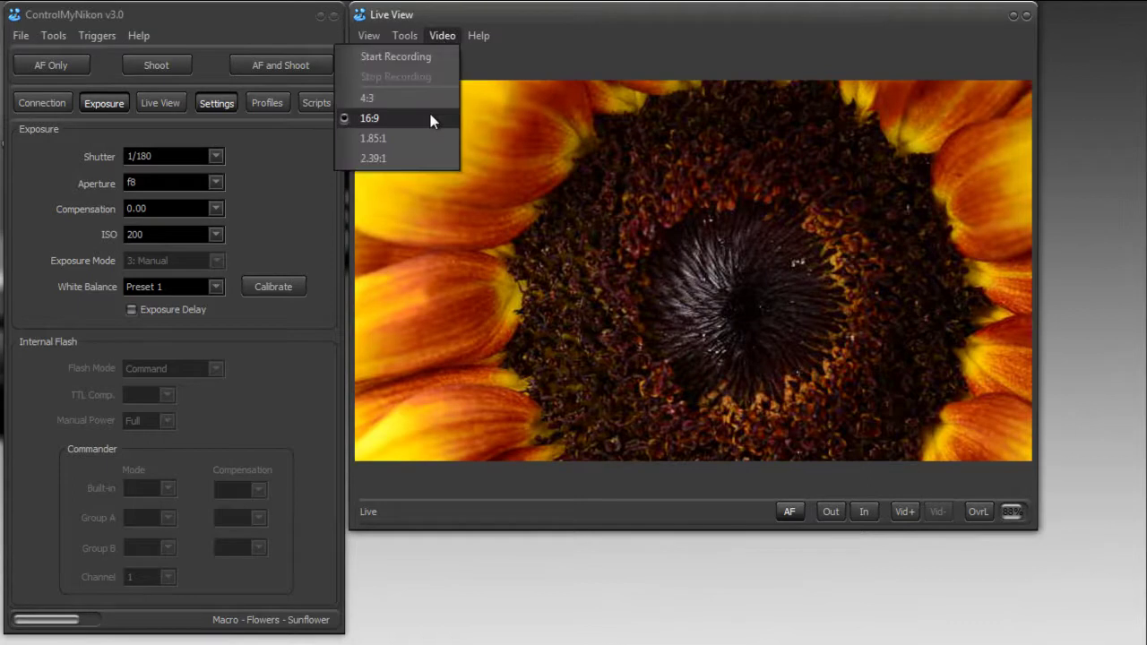
- Load Sample1.bmp from the Overlays folder as the live view overlay image
left_click(430, 119)
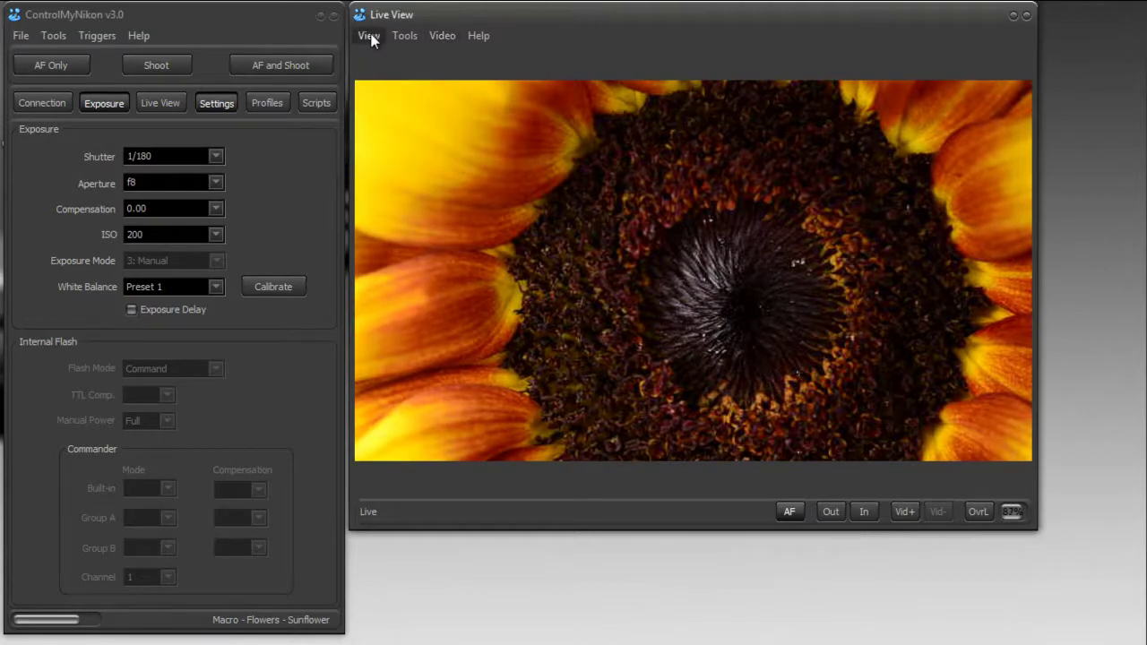
left_click(370, 37)
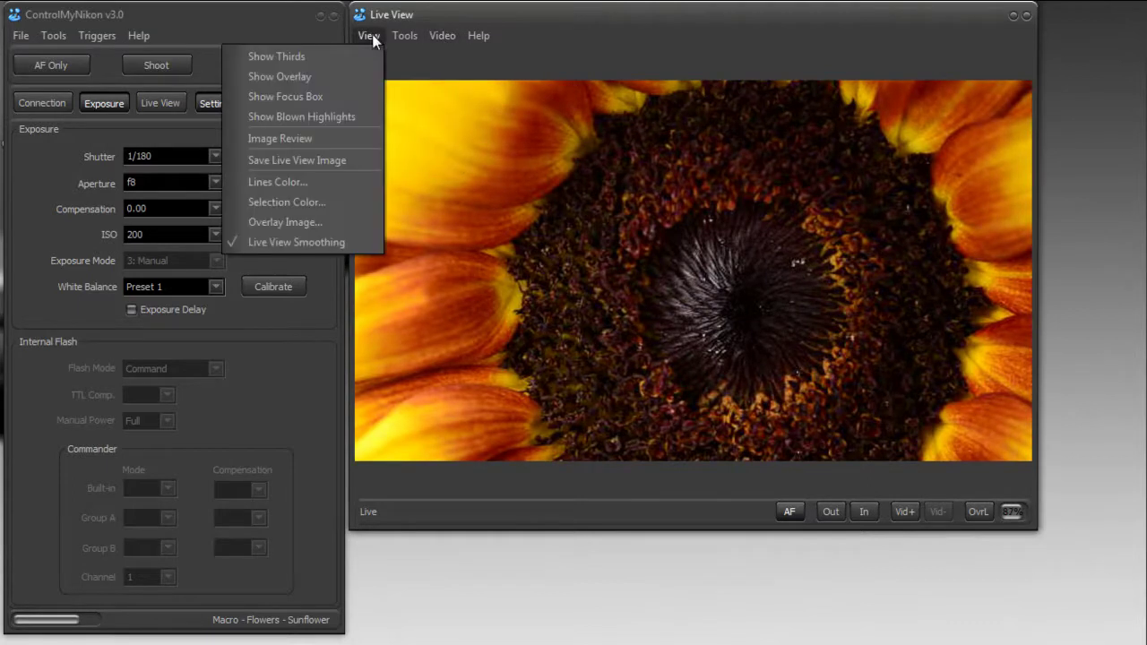
left_click(320, 222)
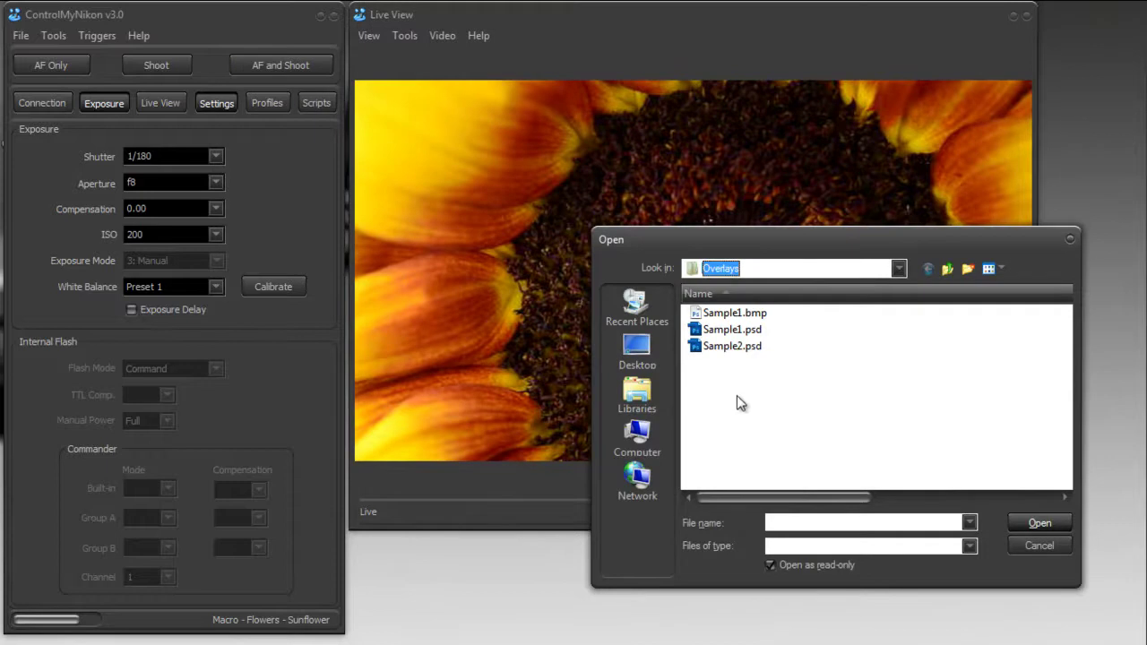
left_click(755, 315)
double_click(756, 316)
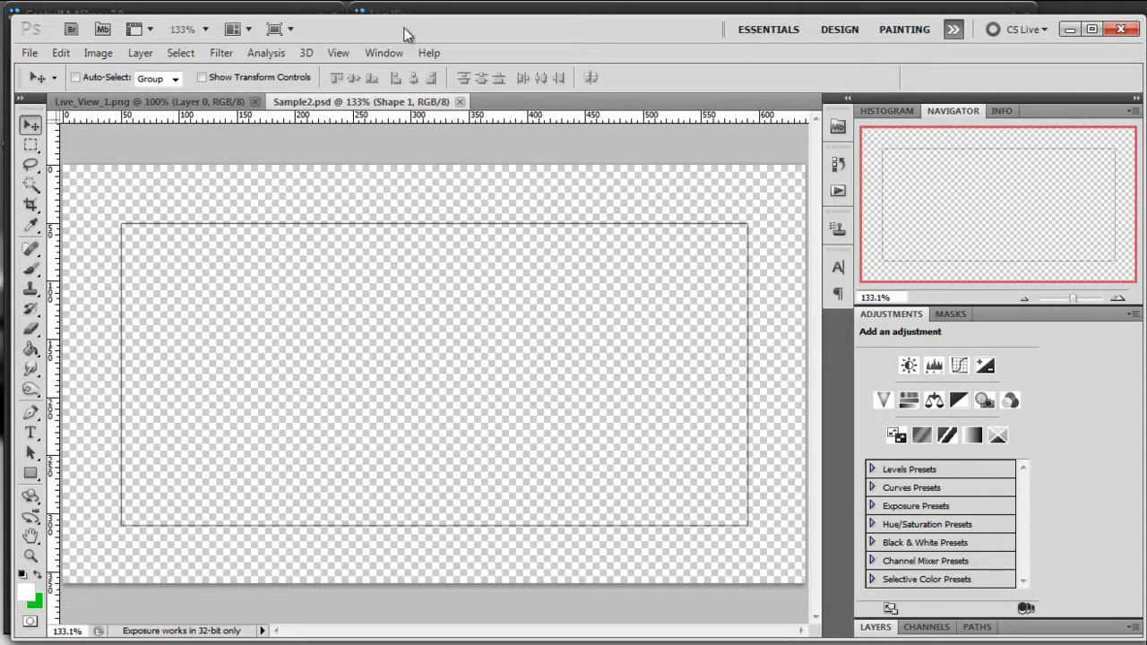
- Lower and raise the Photoshop window to compare Sample2.psd's rectangle with the live view overlay
left_click_drag(405, 34, 413, 235)
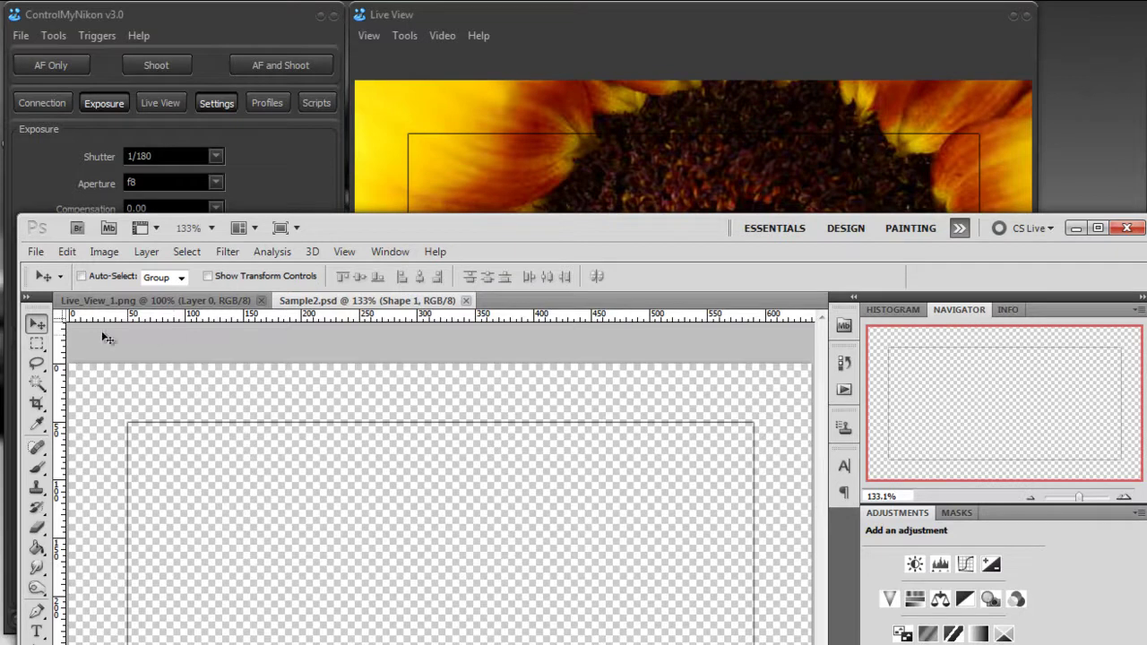
left_click_drag(473, 230, 459, 31)
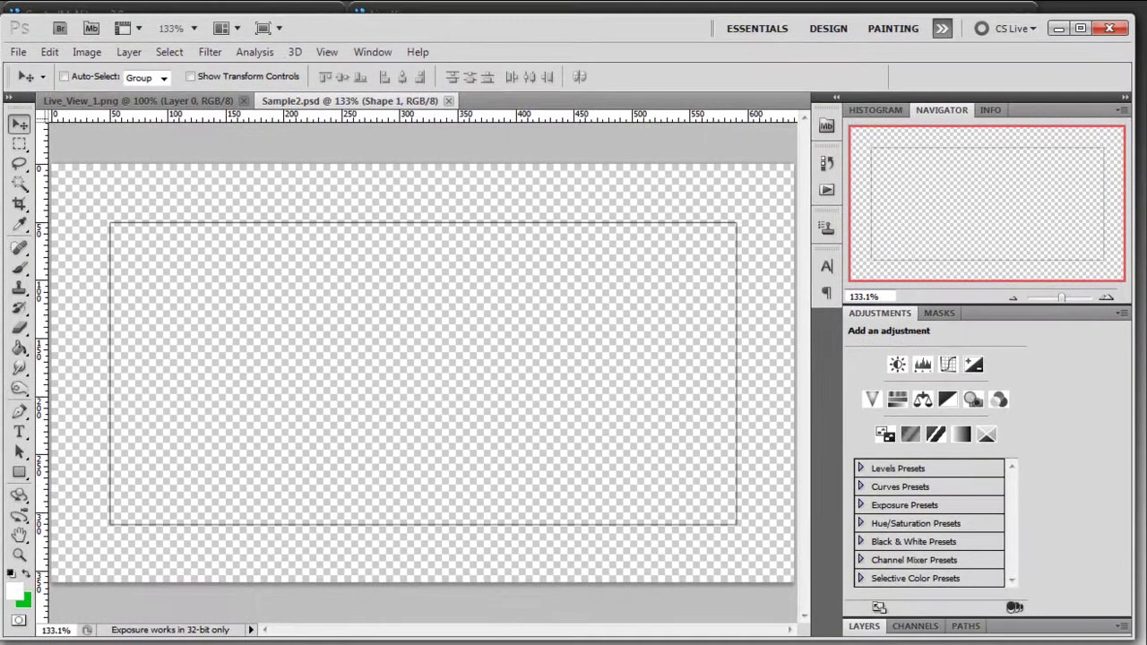
left_click(18, 53)
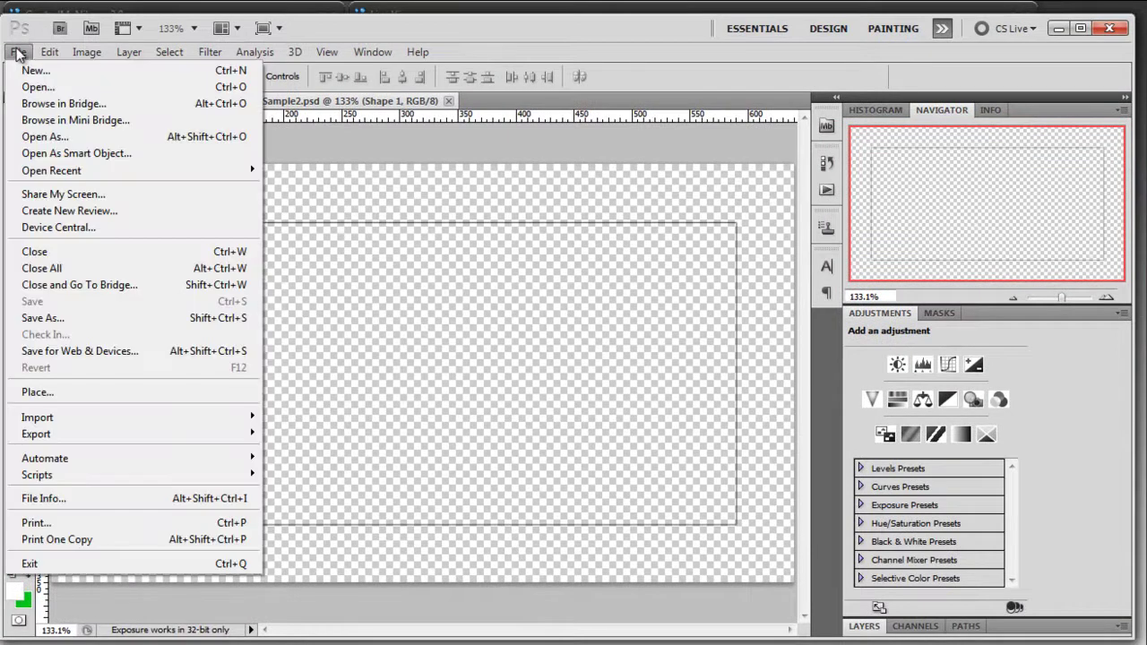
left_click_drag(455, 22, 459, 516)
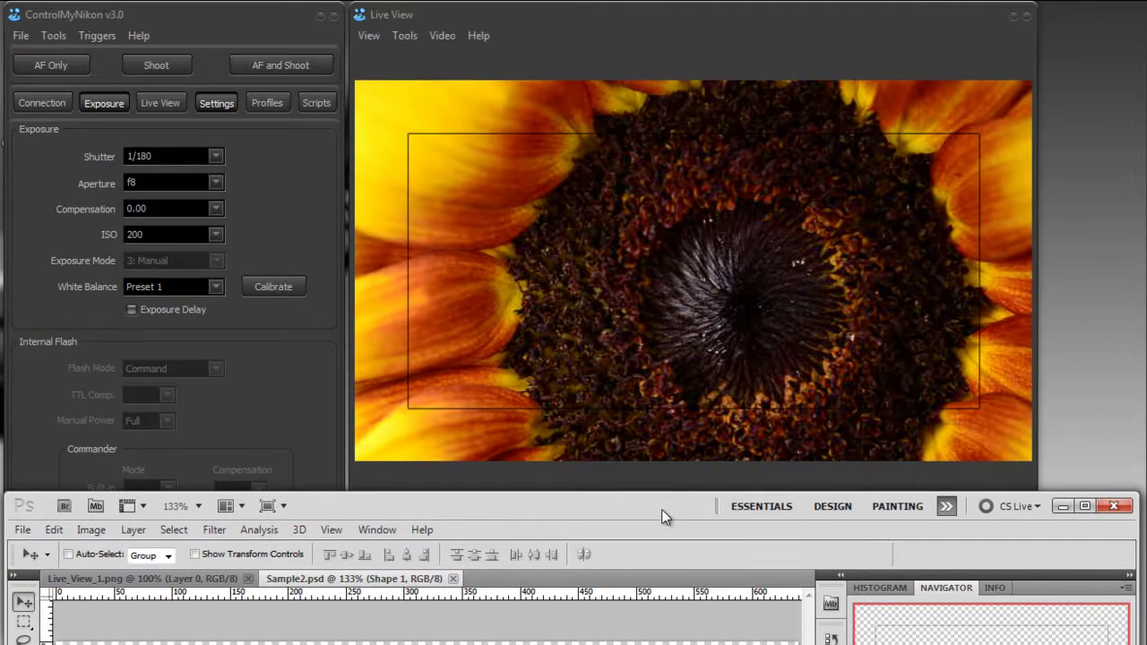
left_click_drag(660, 509, 663, 34)
left_click(25, 53)
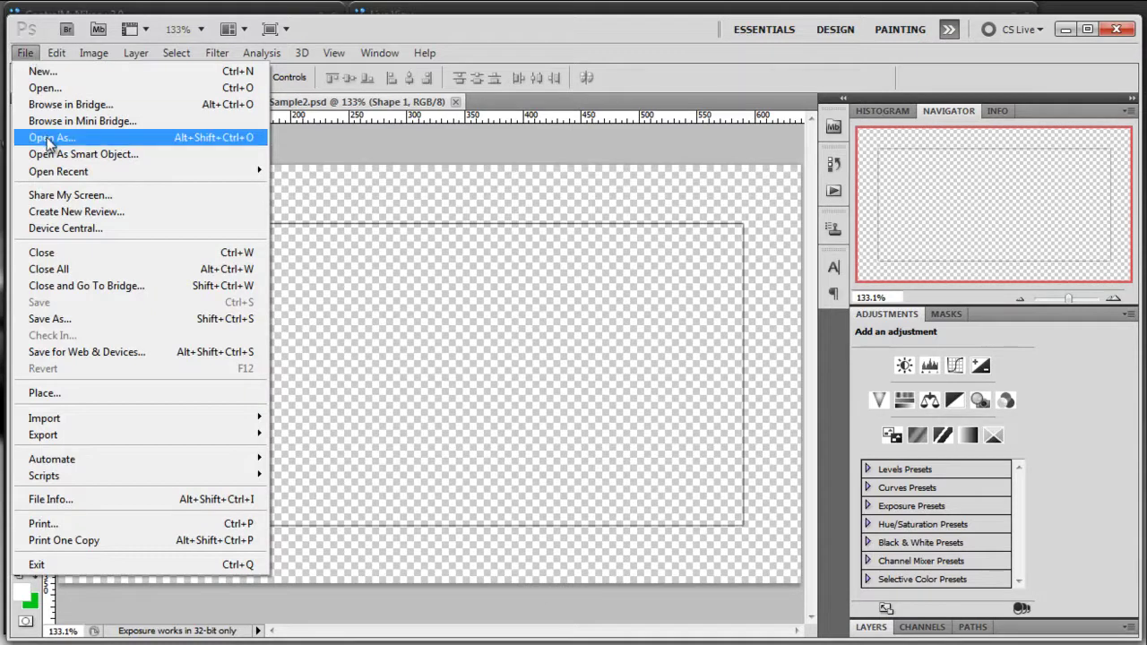
- Save Sample2 as a BMP file
left_click(81, 319)
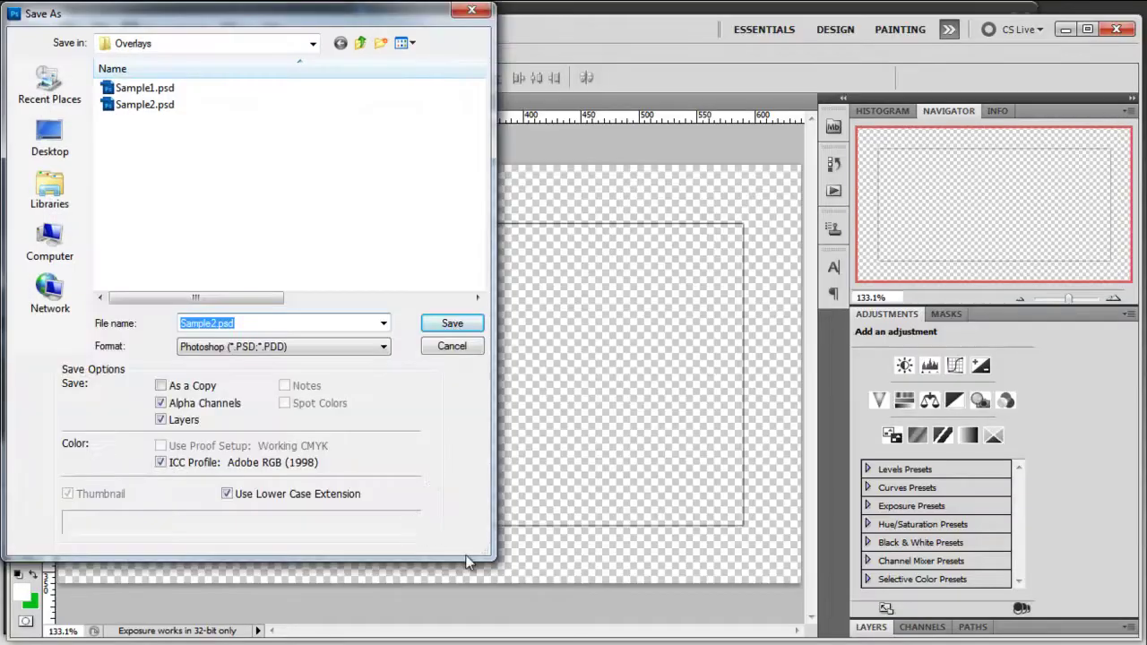
left_click_drag(492, 556, 1111, 625)
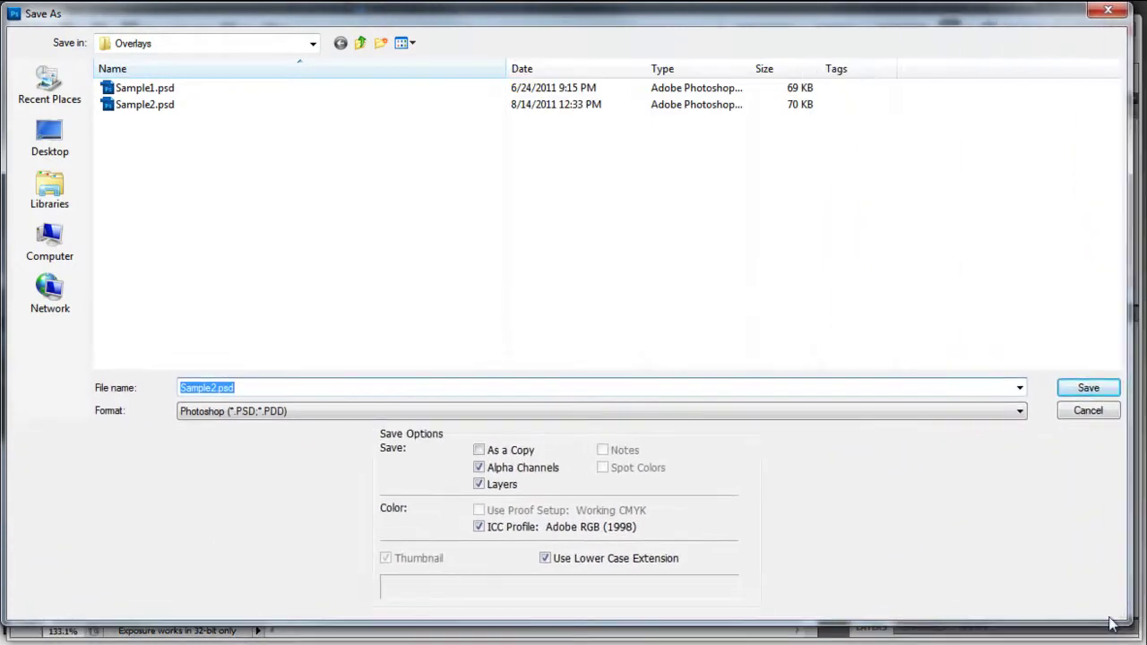
left_click(292, 419)
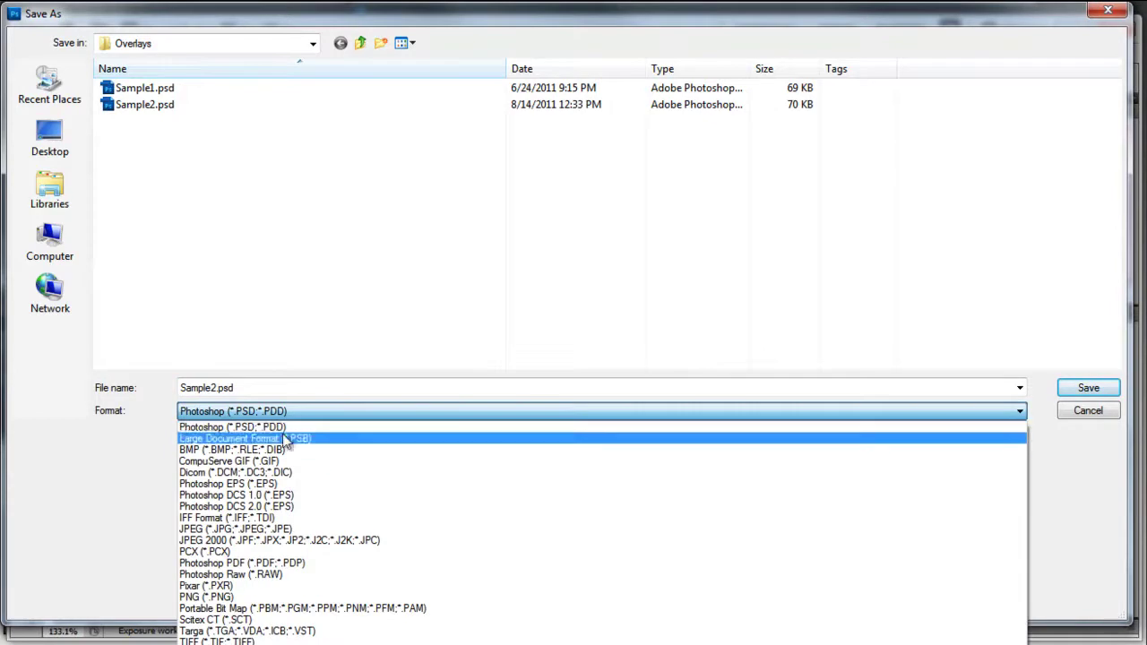
left_click(282, 449)
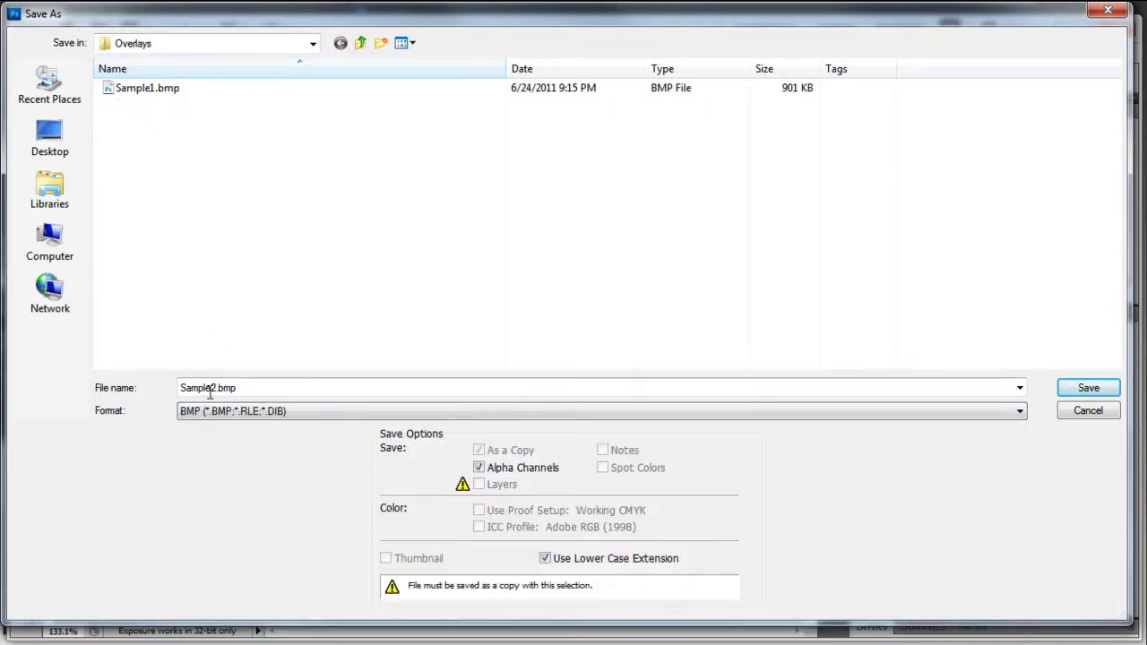
left_click(1084, 392)
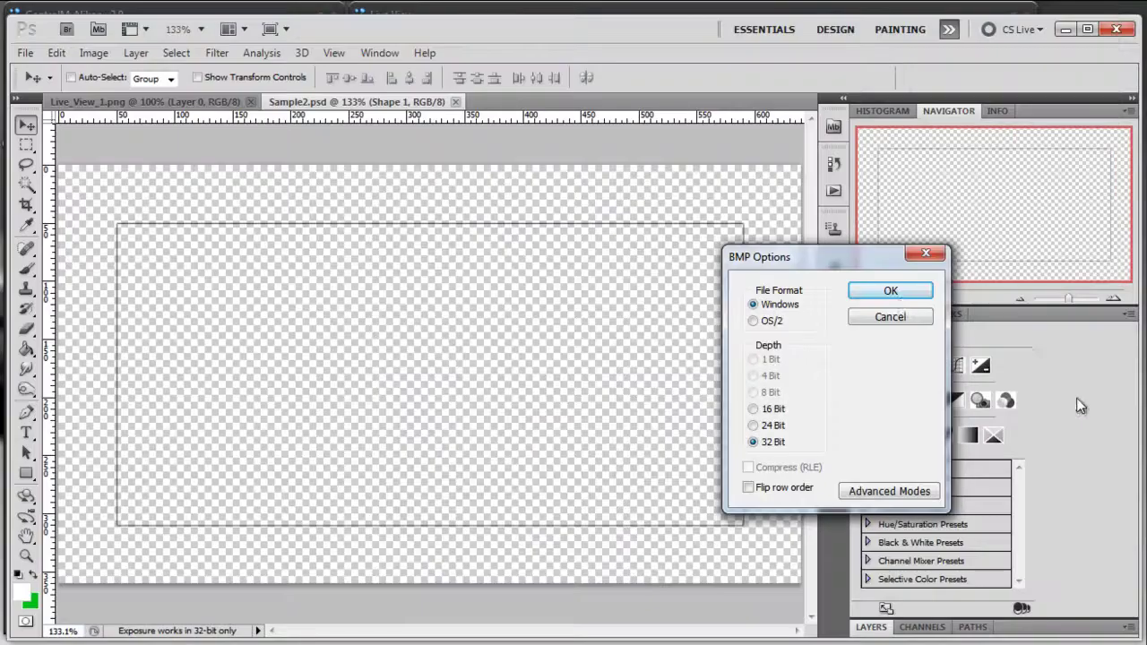
- Set the BMP options to 32 Bit depth with A8 R8 G8 B8 format and finish saving
left_click_drag(810, 257, 551, 216)
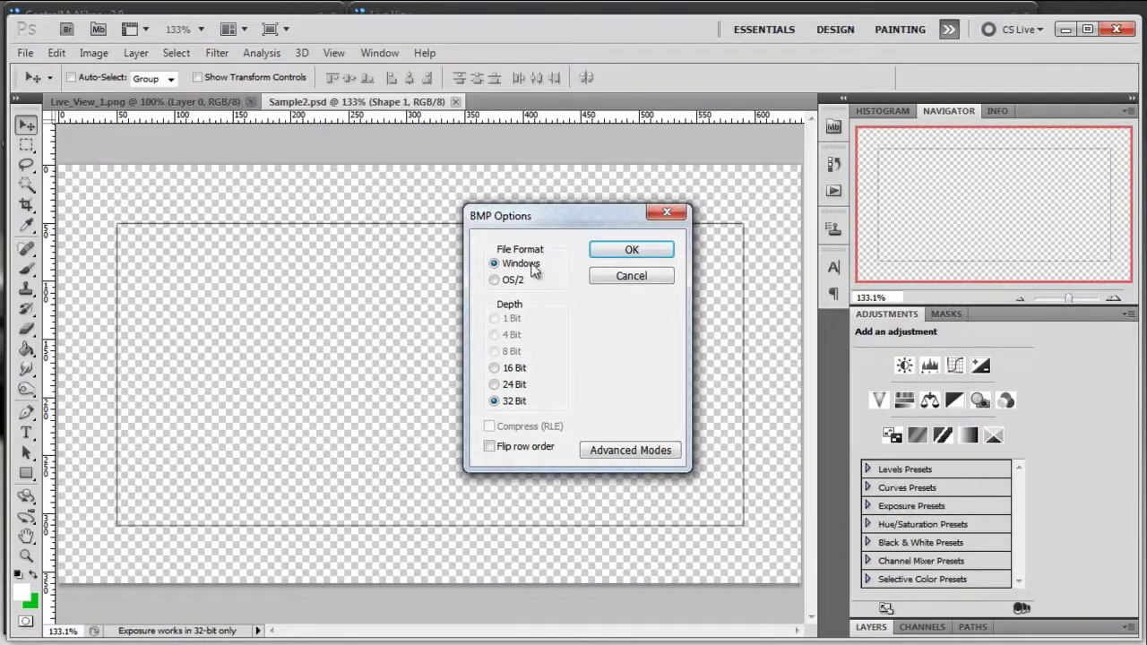
left_click(496, 403)
left_click(614, 452)
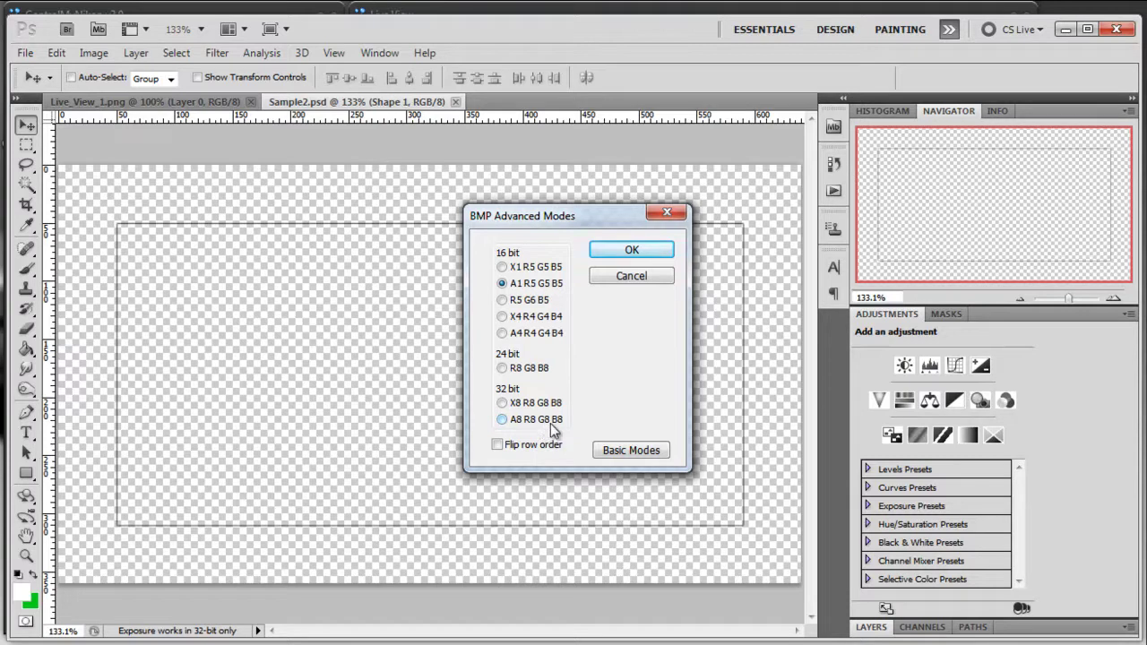
left_click(503, 420)
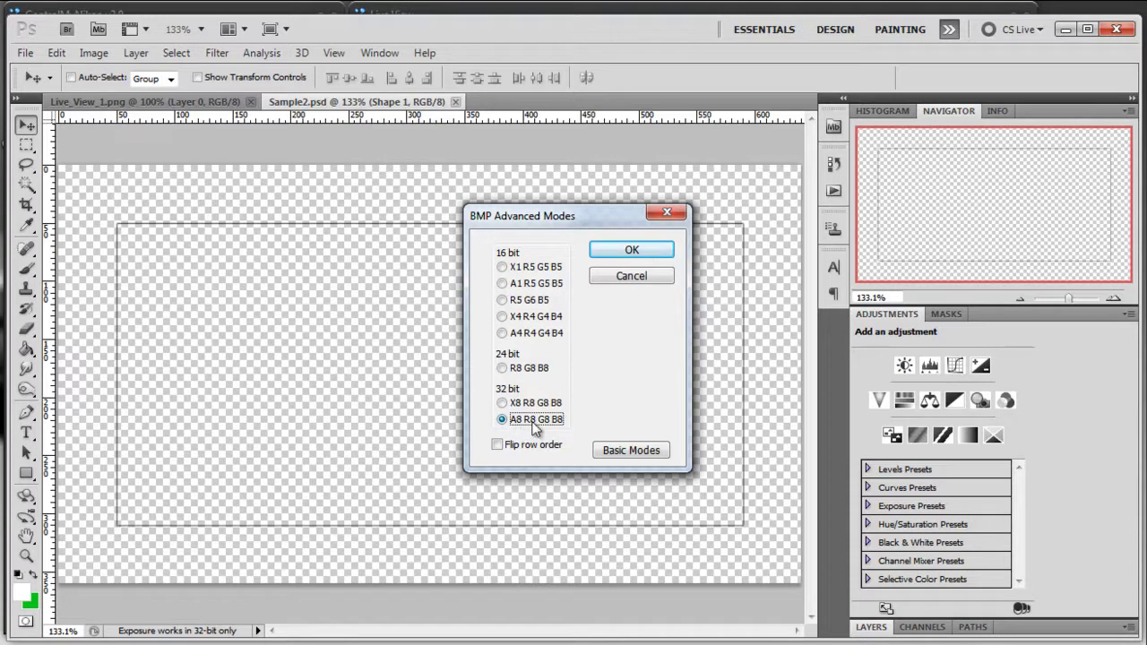
left_click(627, 256)
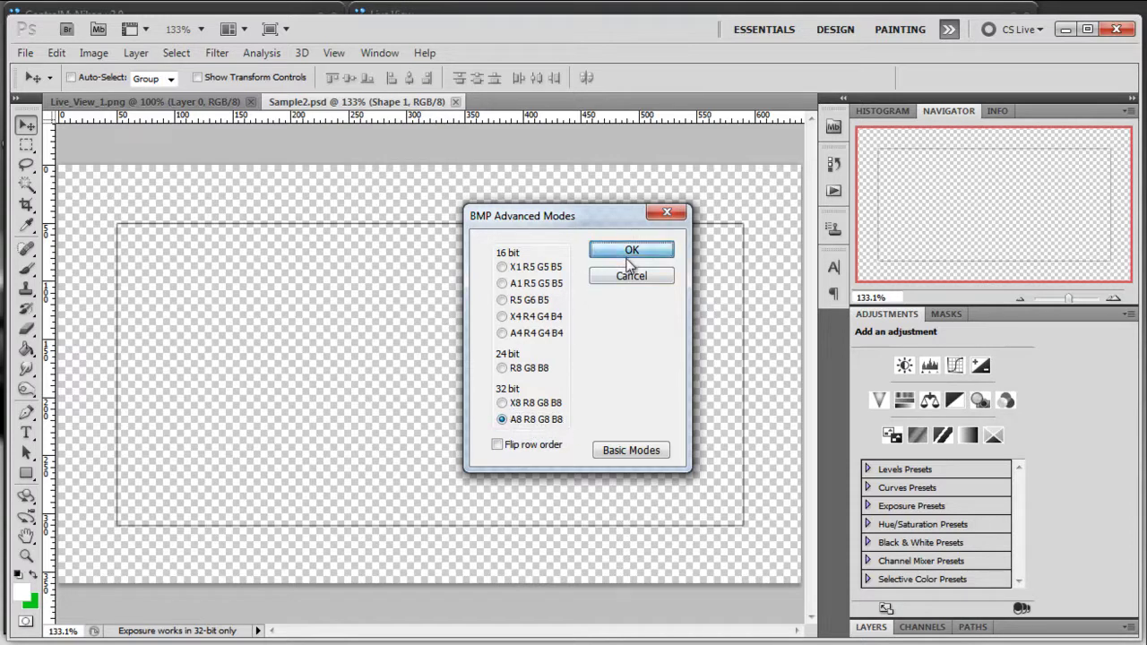
left_click(629, 260)
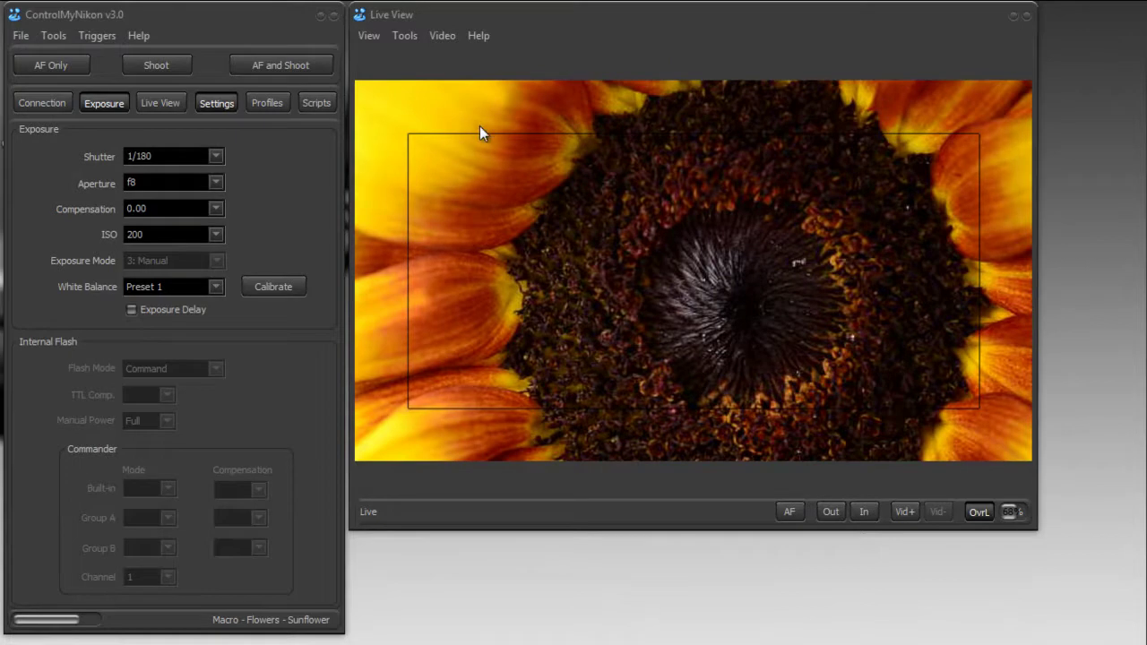
- Untick Show Overlay and toggle OvrL on and off, leaving the sunflower overlay-free
left_click(368, 36)
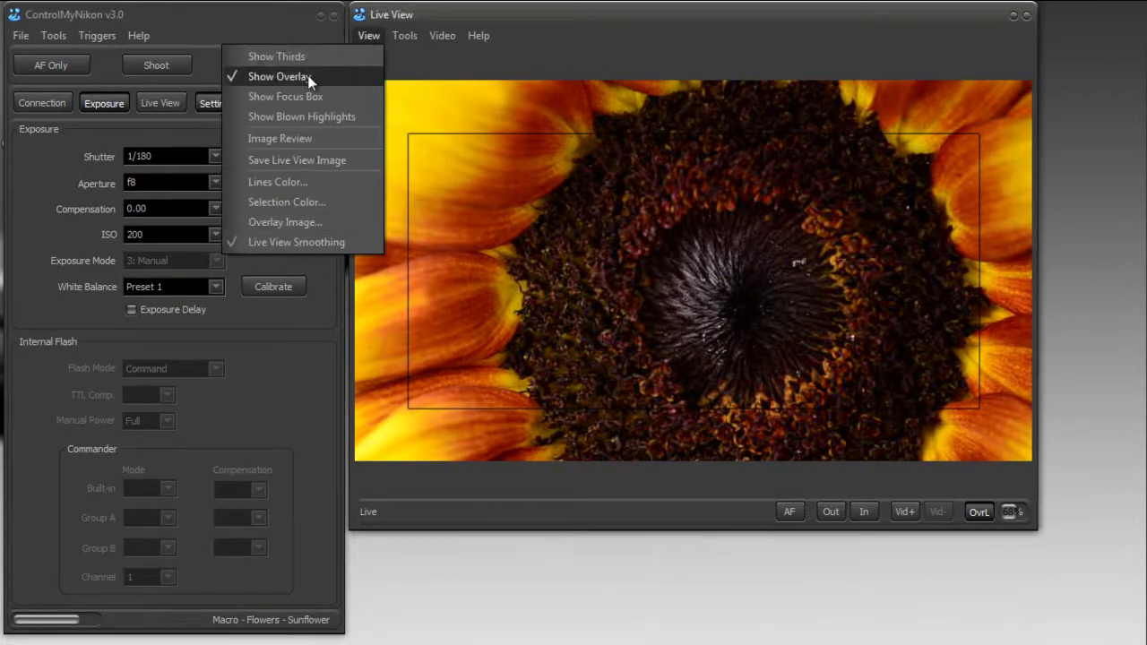
left_click(280, 77)
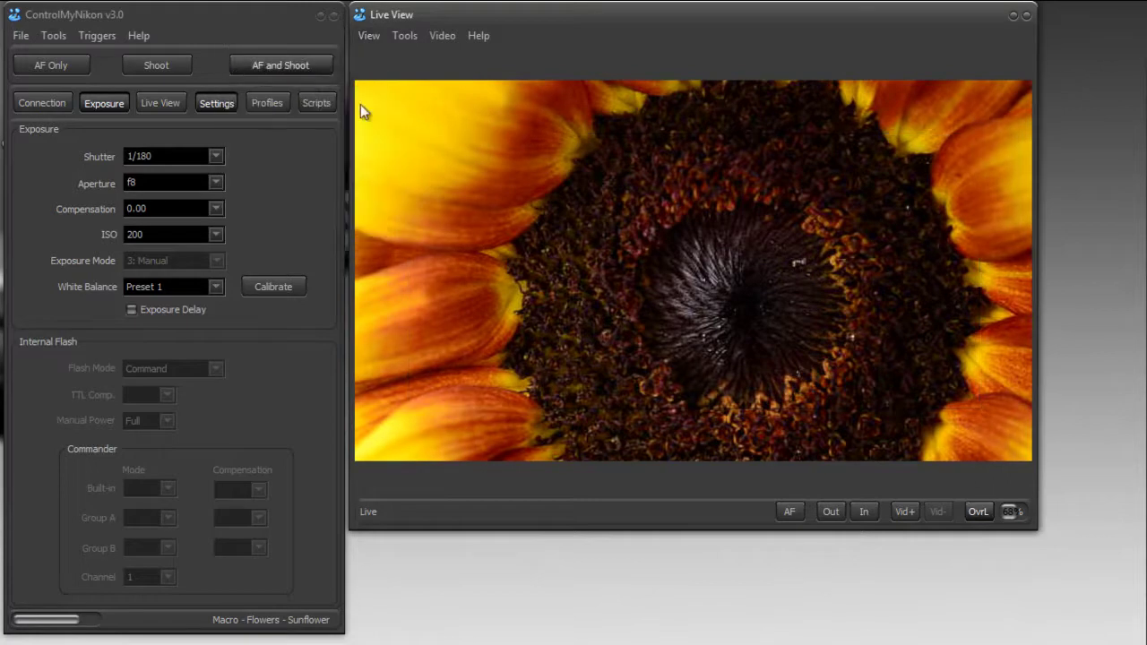
left_click(983, 517)
left_click(983, 518)
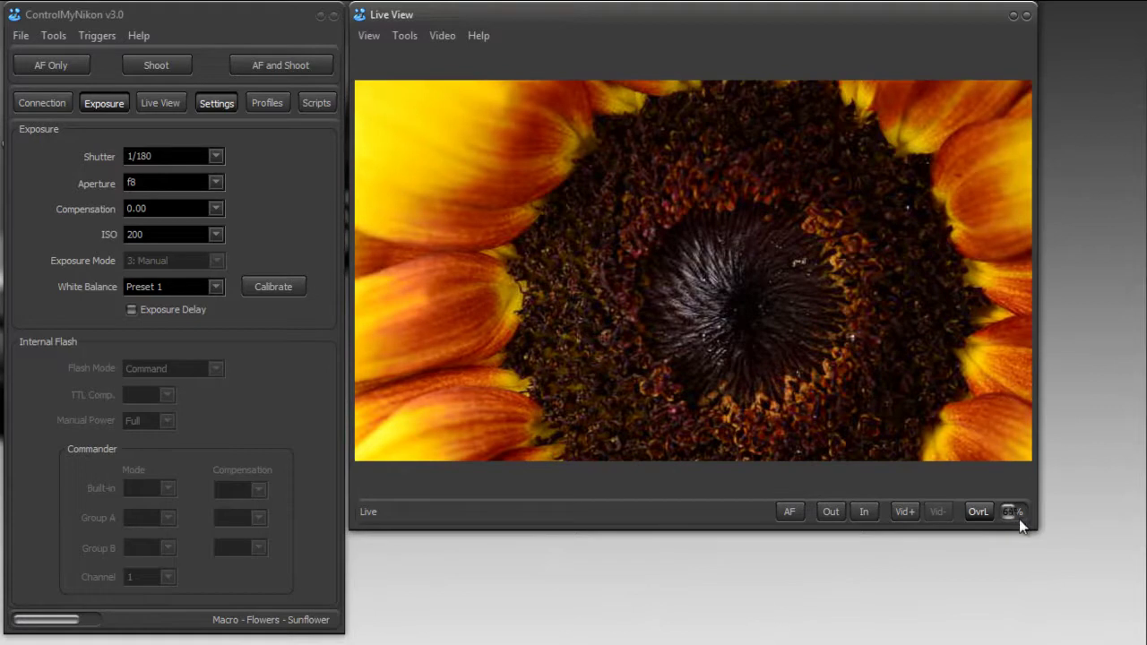
- Close and reopen the sunflower Live View, then shrink its window by dragging the corner
left_click(151, 102)
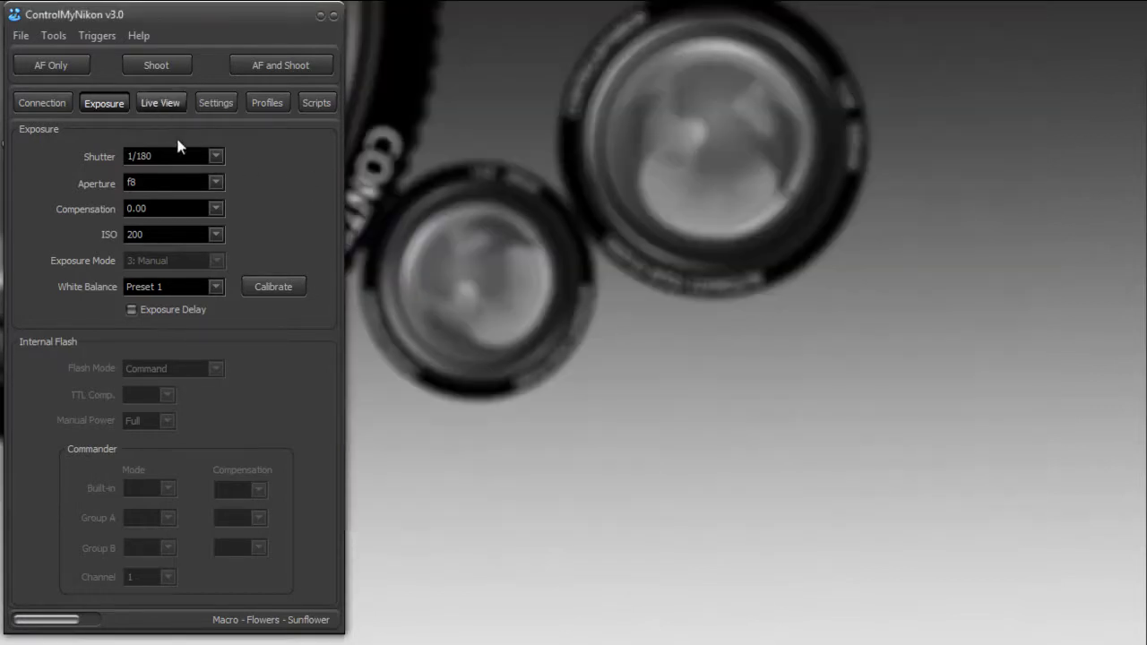
left_click(159, 103)
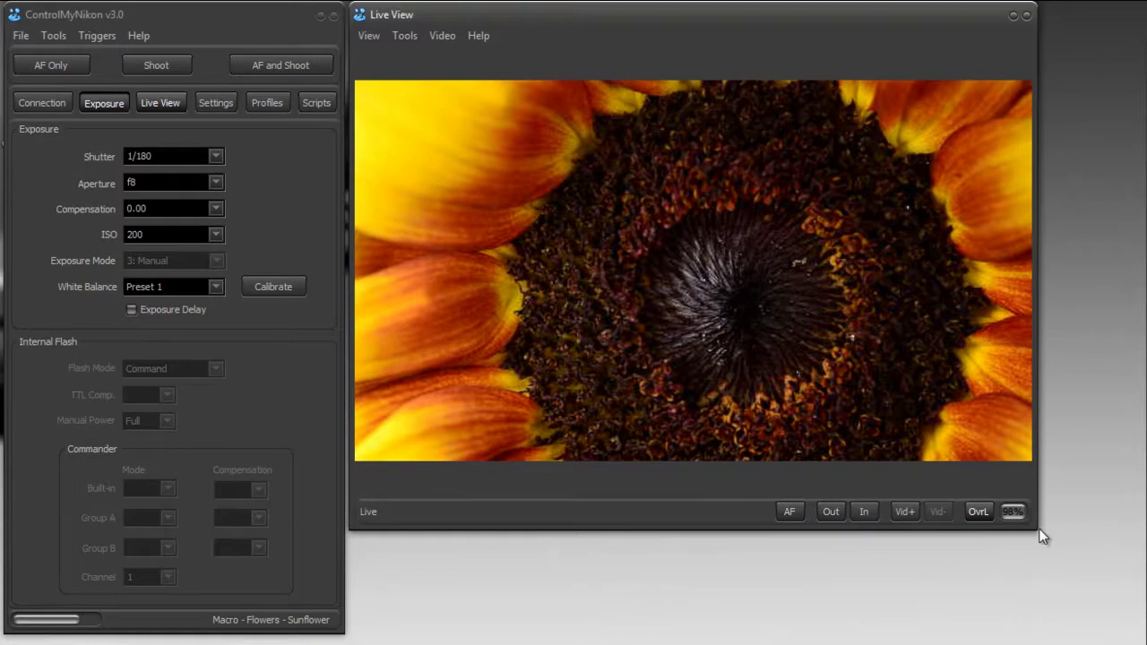
left_click_drag(1040, 531, 845, 361)
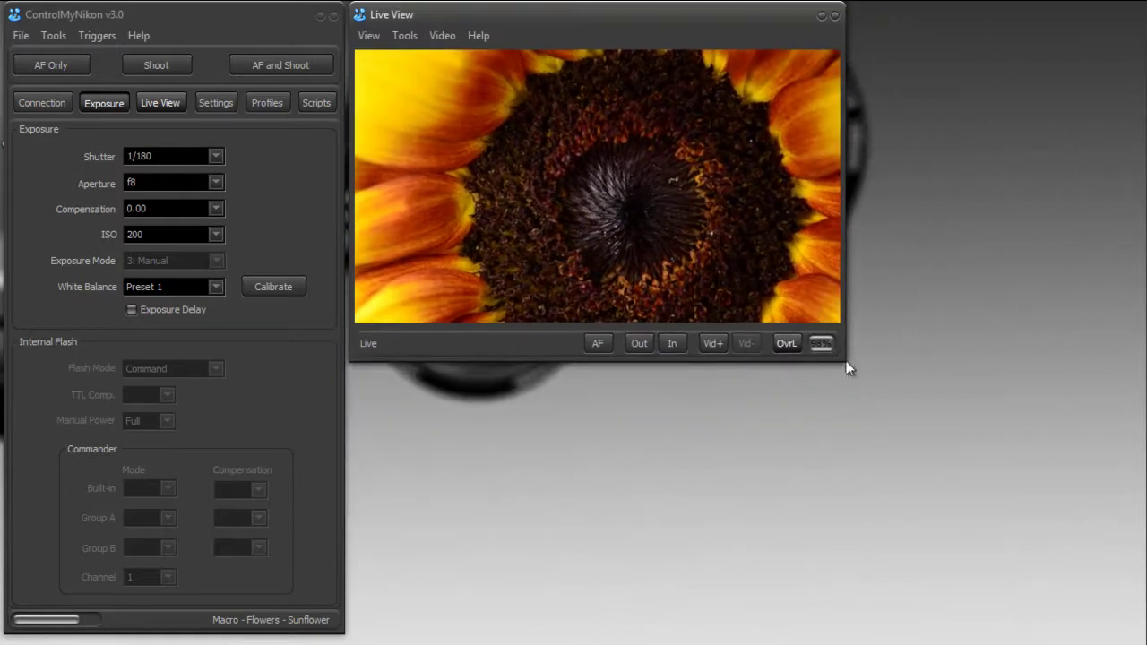
- Open and enlarge the Focus Pad, then defocus and refocus the sunflower at step 32
left_click(421, 35)
left_click(386, 56)
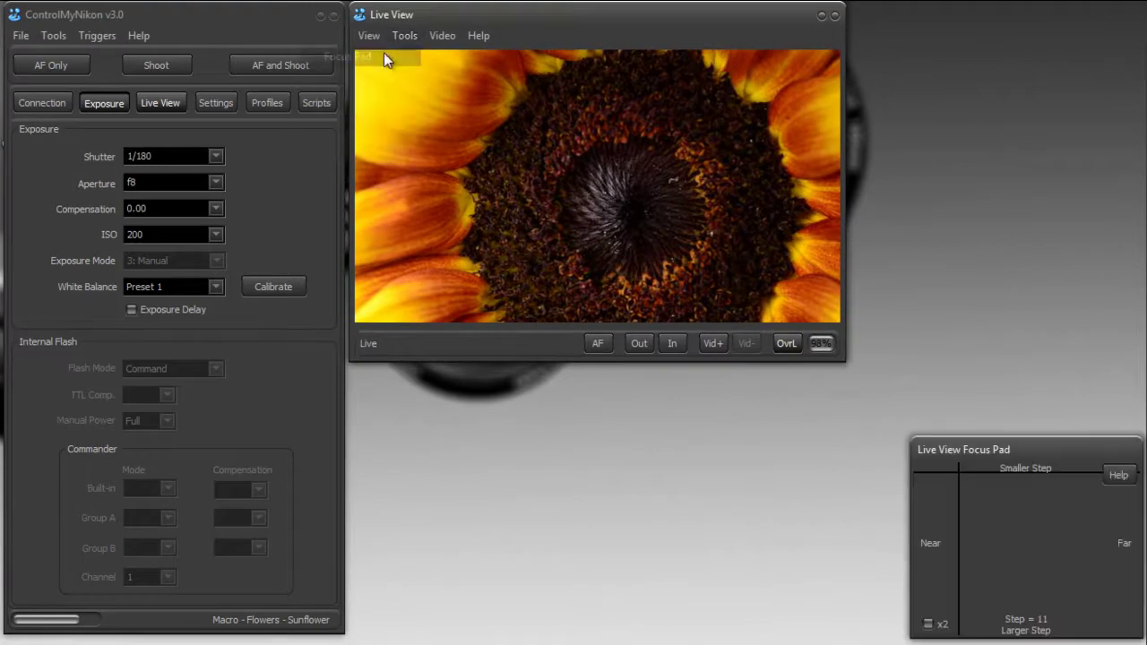
left_click_drag(908, 434, 844, 371)
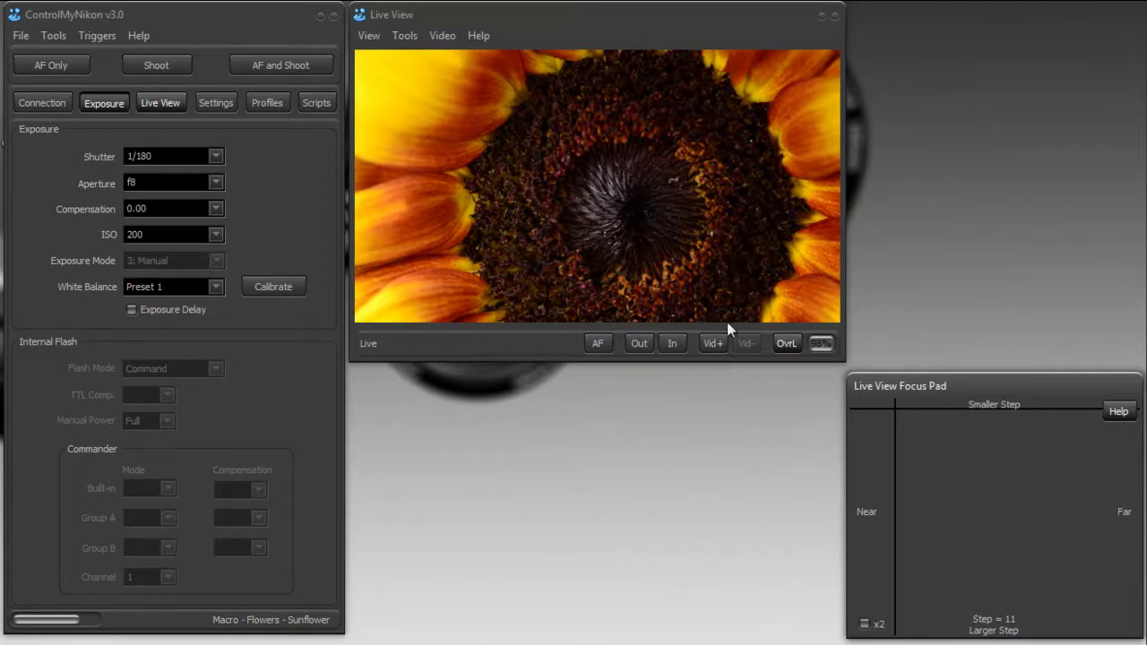
left_click(917, 417)
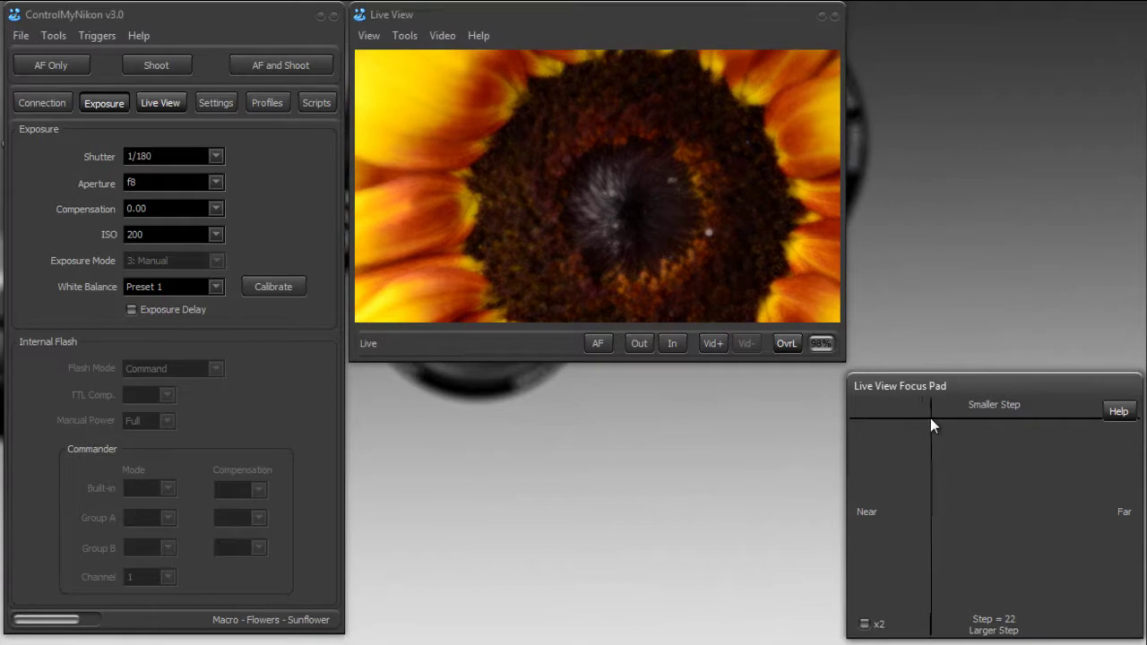
left_click(932, 428)
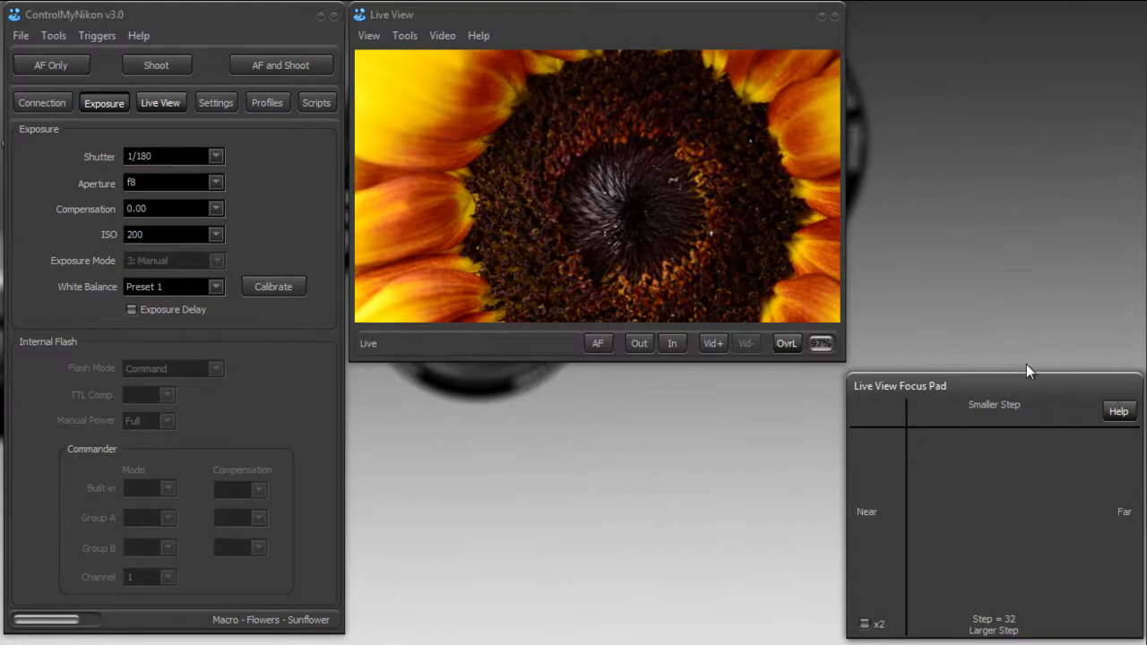
- Close the Focus Pad and open the live view Histogram showing luminance and RGB graphs
left_click(405, 34)
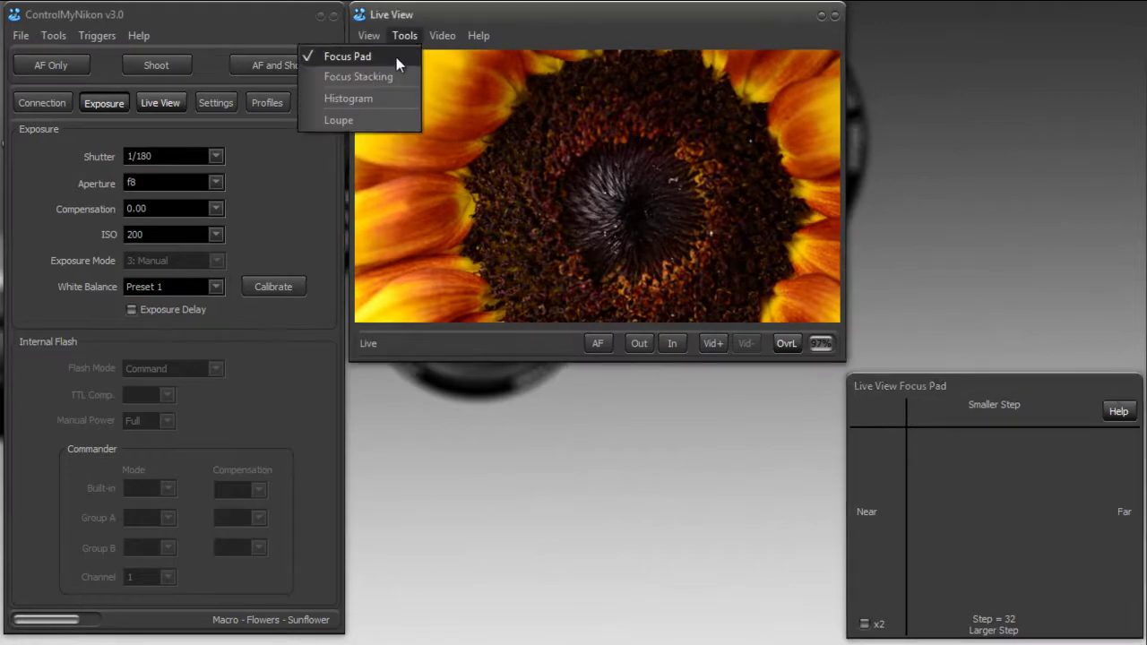
left_click(396, 57)
left_click(404, 36)
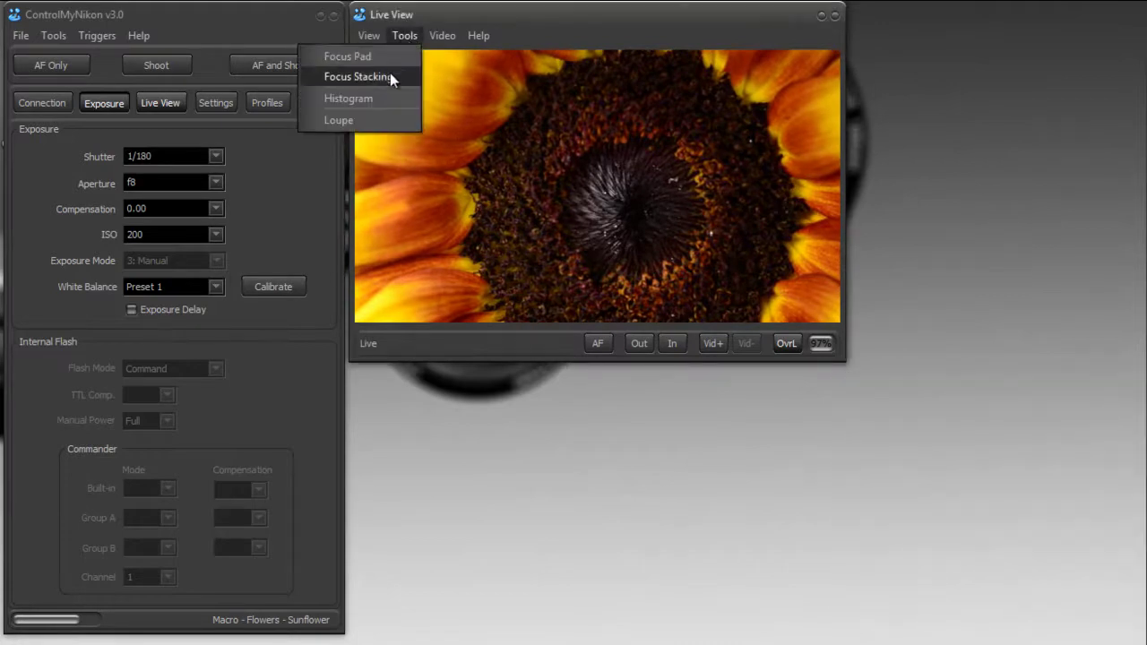
left_click(387, 96)
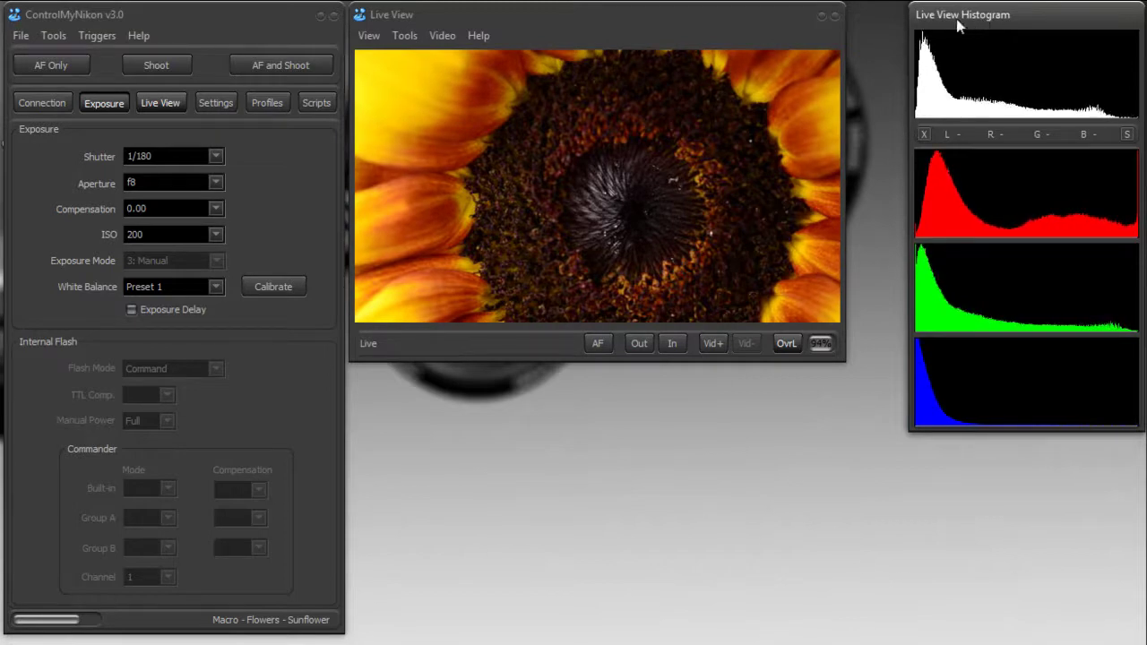
- Close the Histogram and open Focus Stacking set to Step 500, Slices 3, 500 ms delay
left_click(404, 35)
left_click(377, 97)
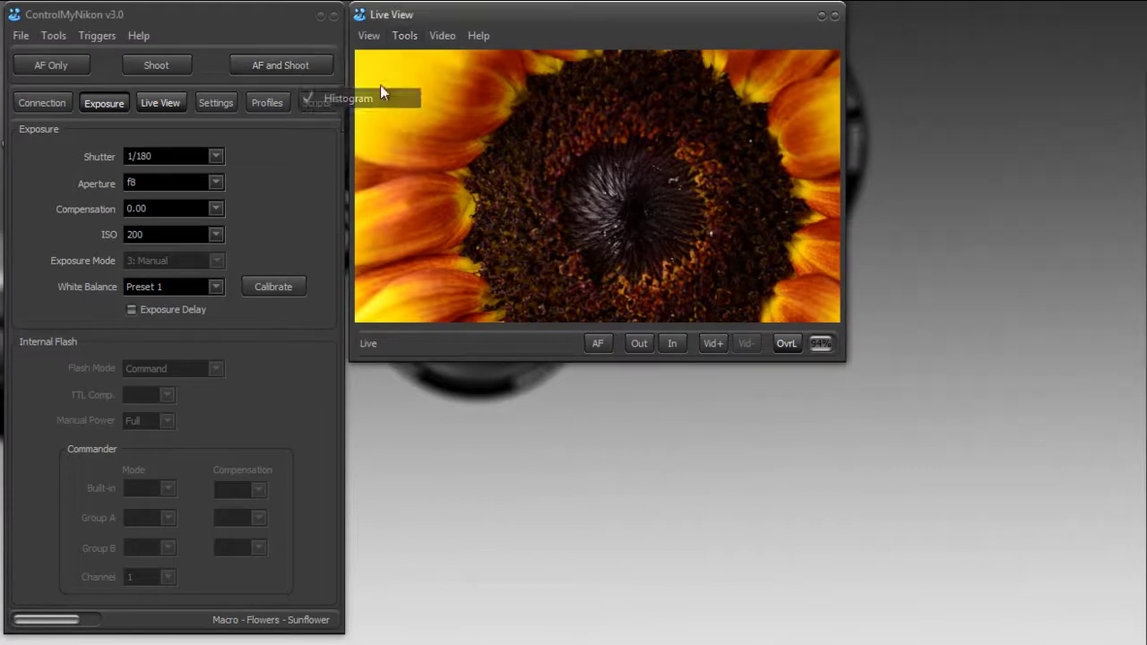
left_click(404, 35)
left_click(357, 76)
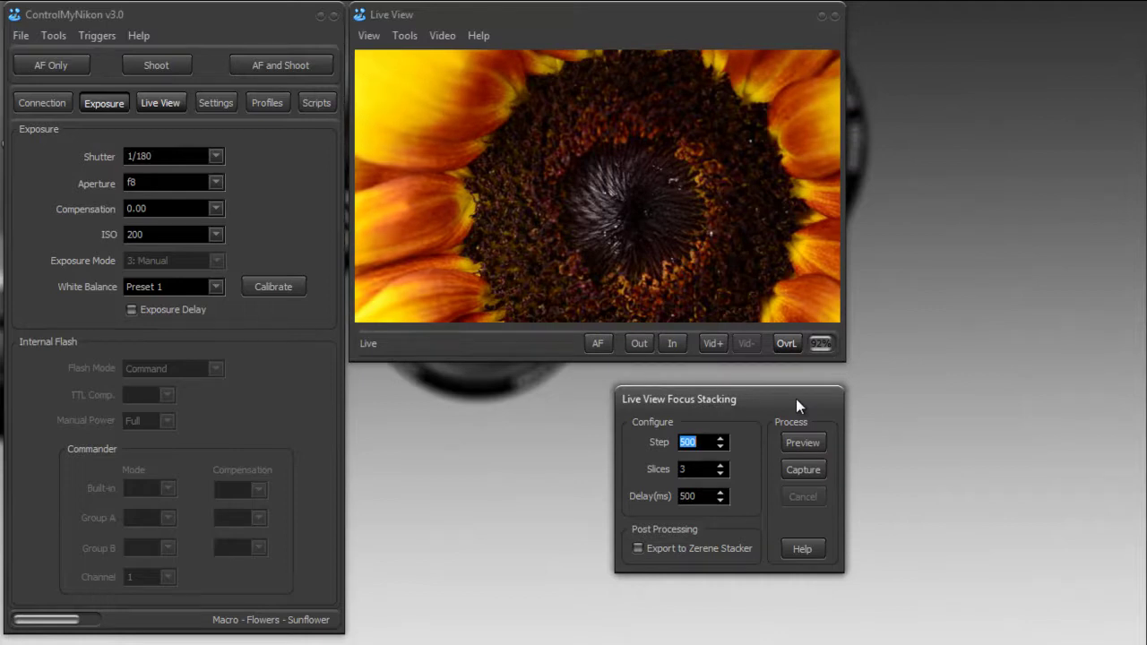
left_click(368, 35)
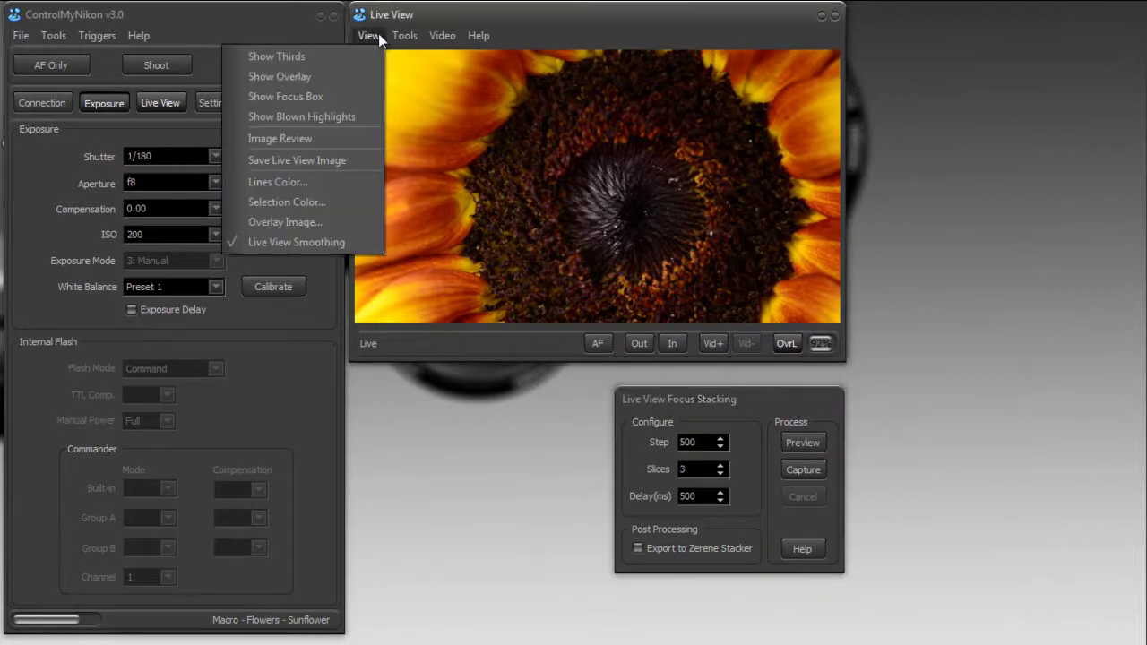
- Turn off Focus Stacking, try the Loupe magnifier, then switch the Loupe off again
mouse_move(404, 35)
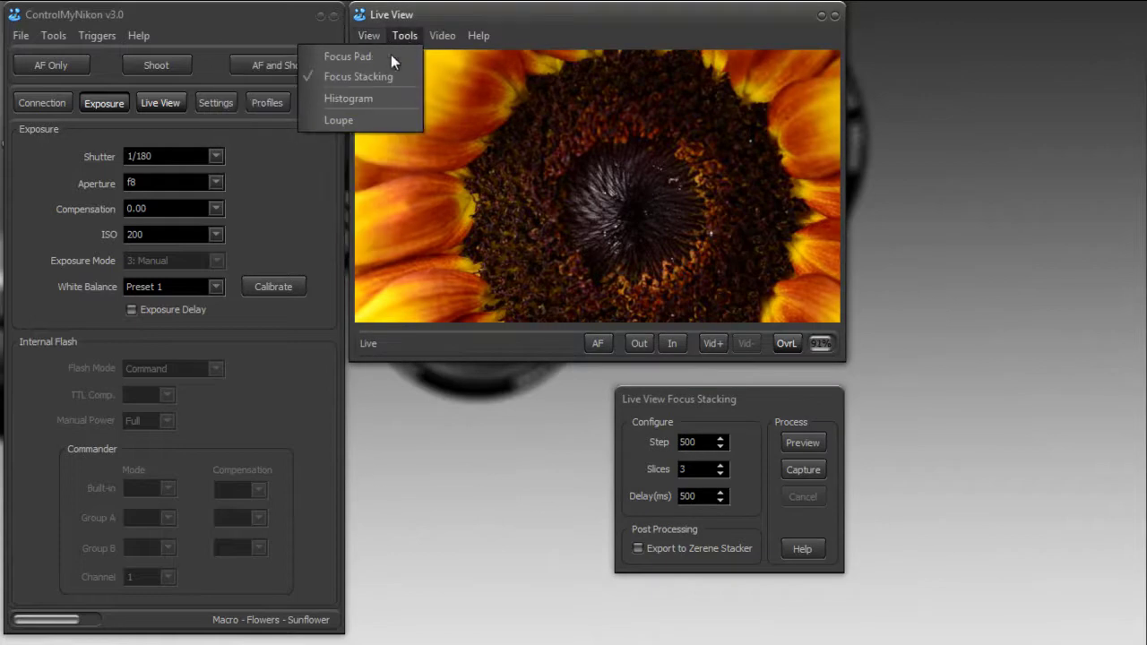
left_click(384, 77)
left_click(404, 36)
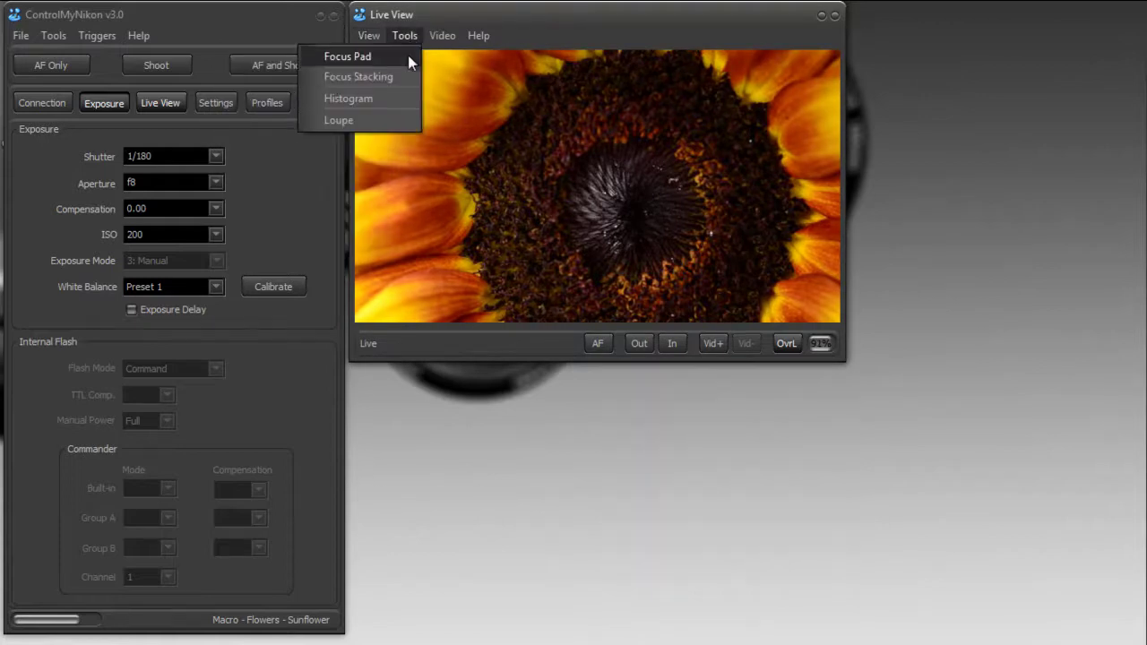
left_click(381, 122)
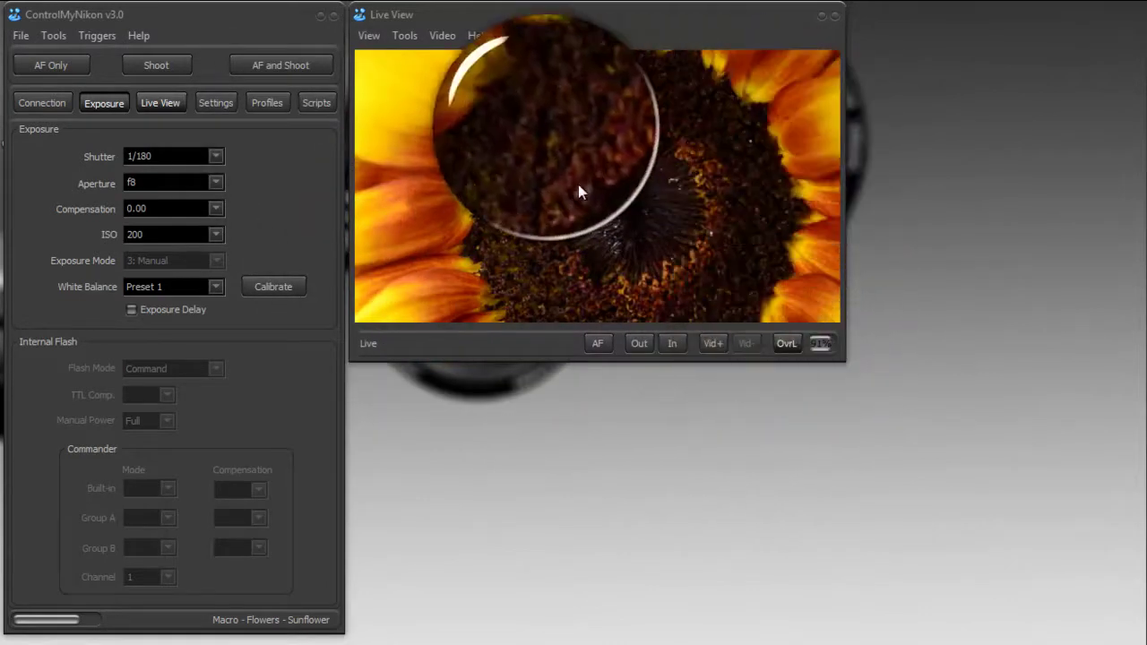
left_click(403, 38)
left_click(371, 122)
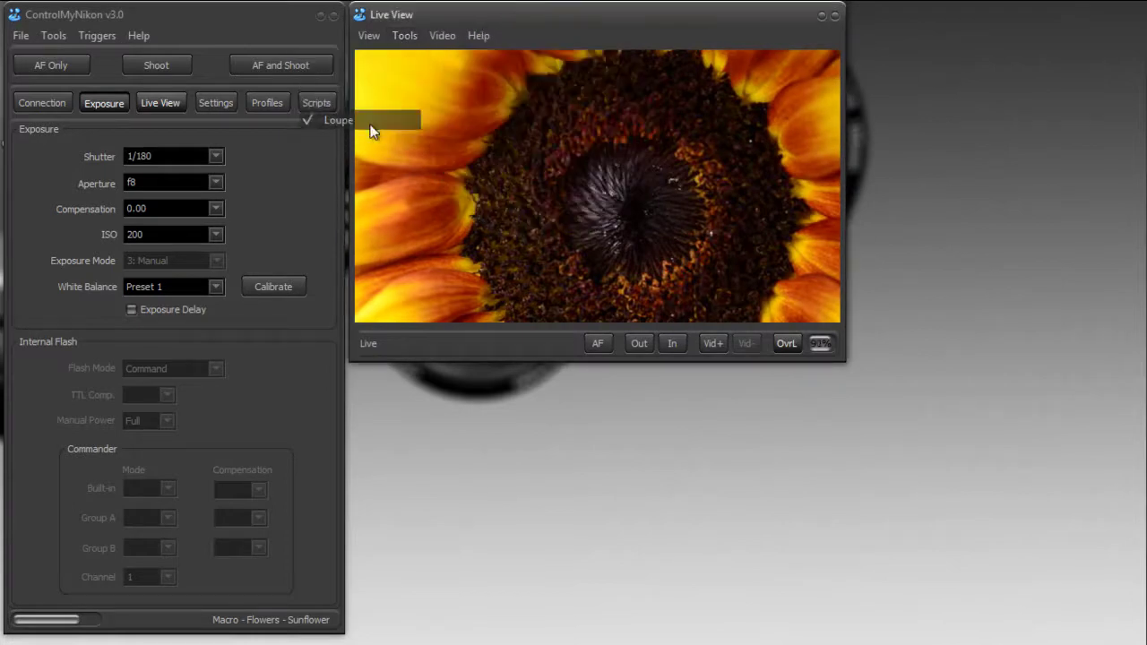
- Enlarge the Live View window further and drag the live view diagram briefly into view and back out
left_click_drag(842, 358, 1085, 624)
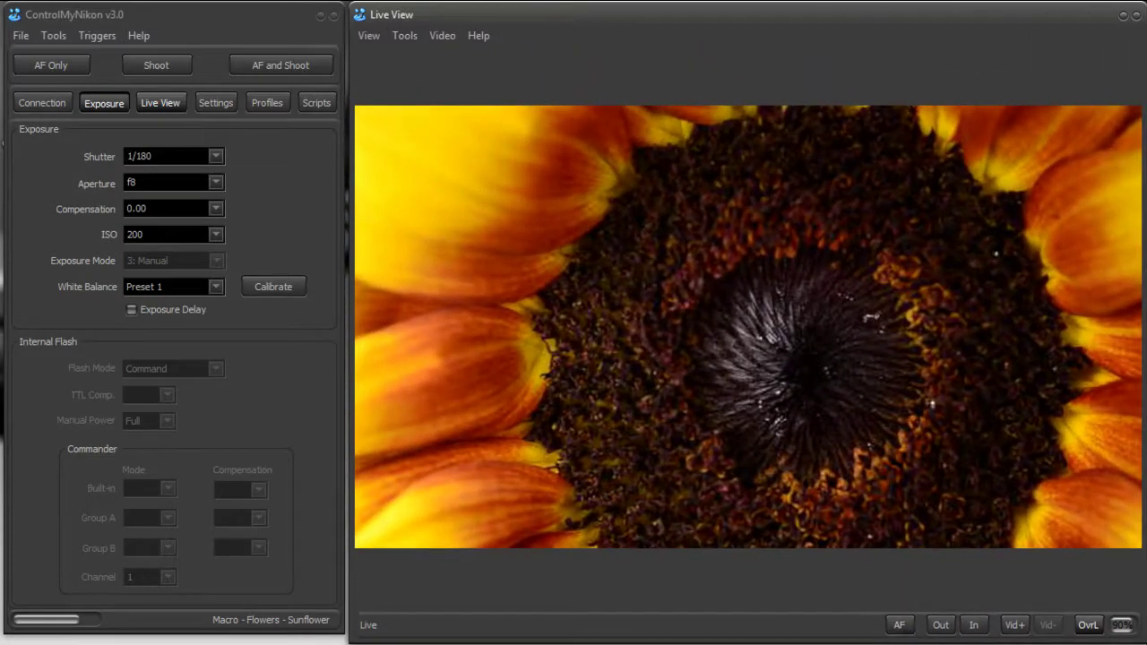
left_click_drag(633, 644, 733, 168)
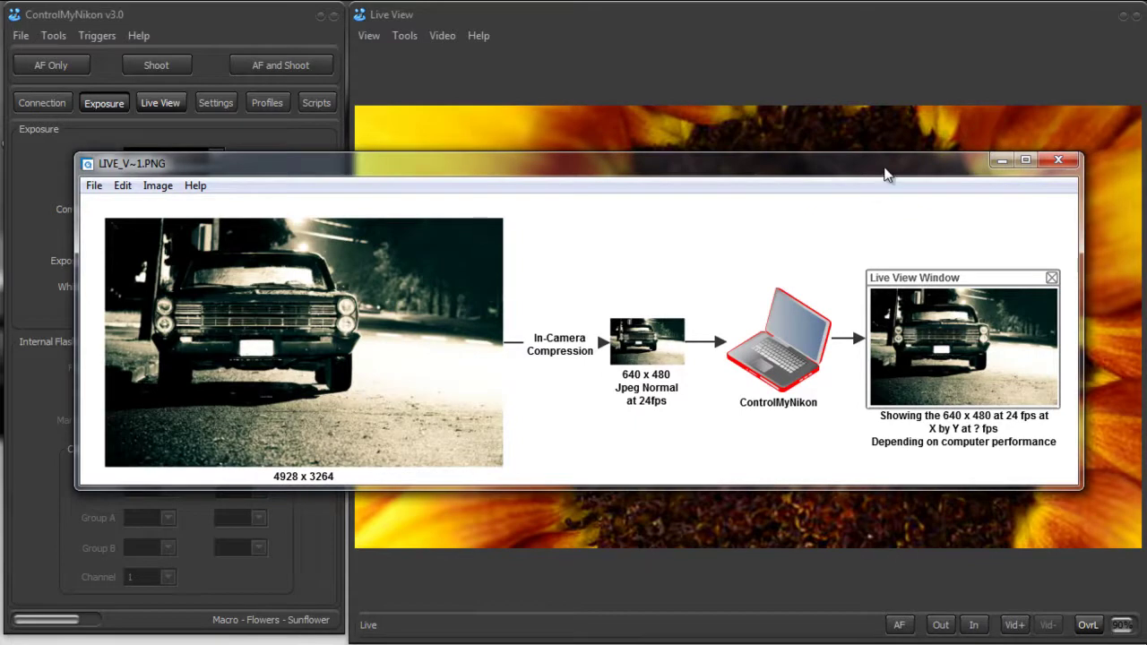
left_click_drag(884, 175, 36, 641)
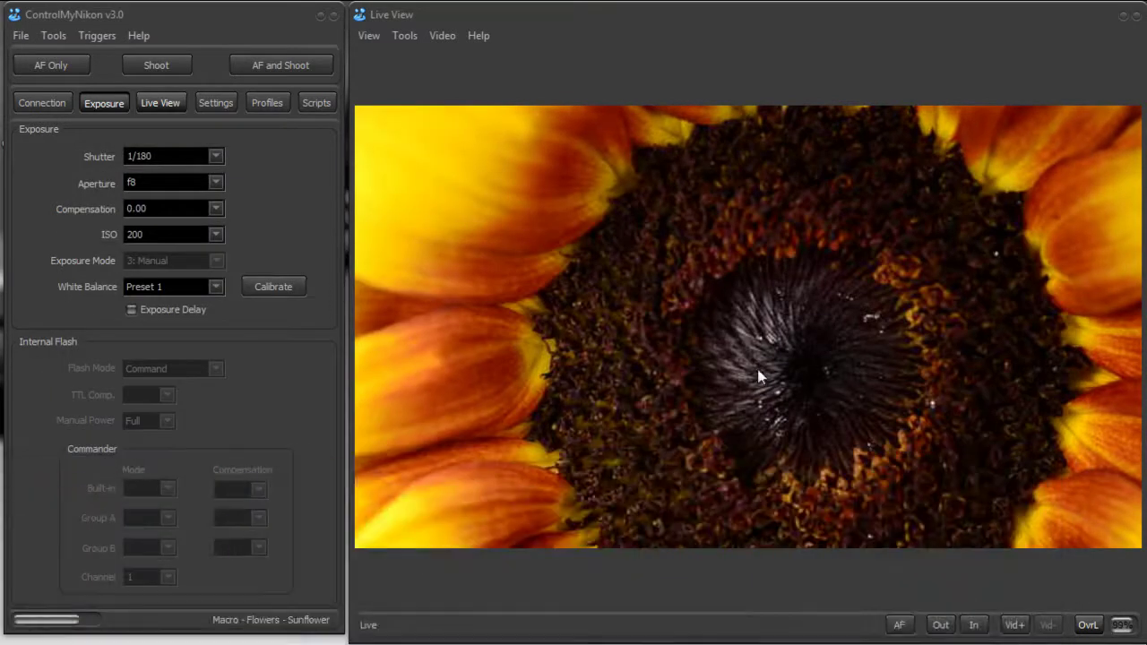
- Autofocus inside the green box, magnify the live view four steps to maximum, and move the diagram aside
left_click(544, 351)
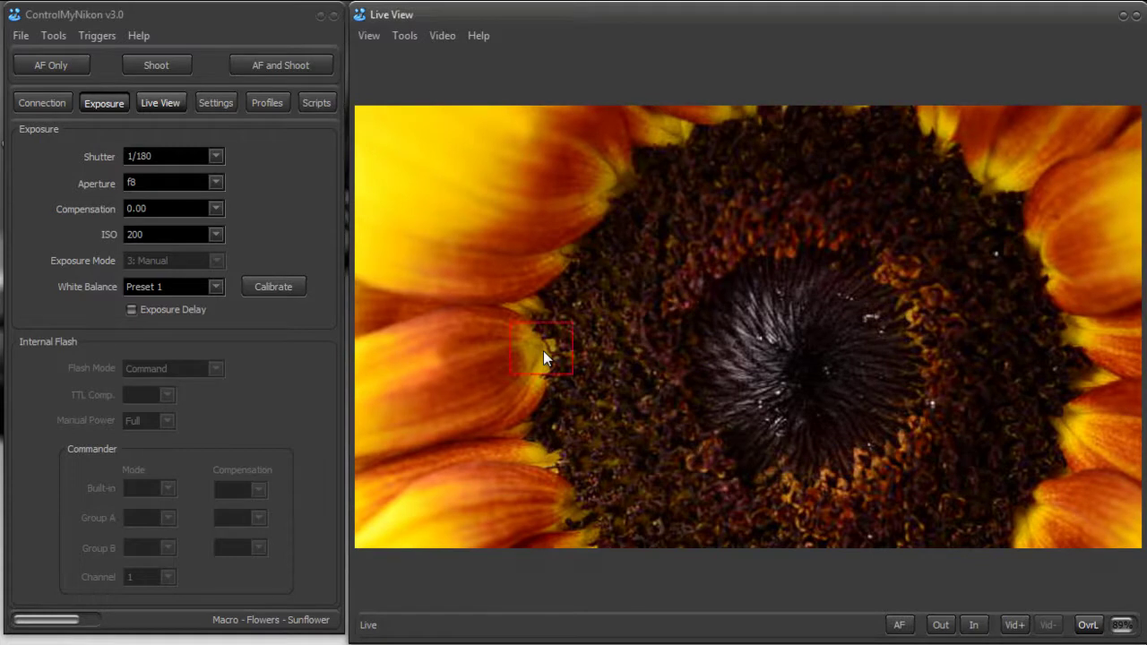
left_click(898, 626)
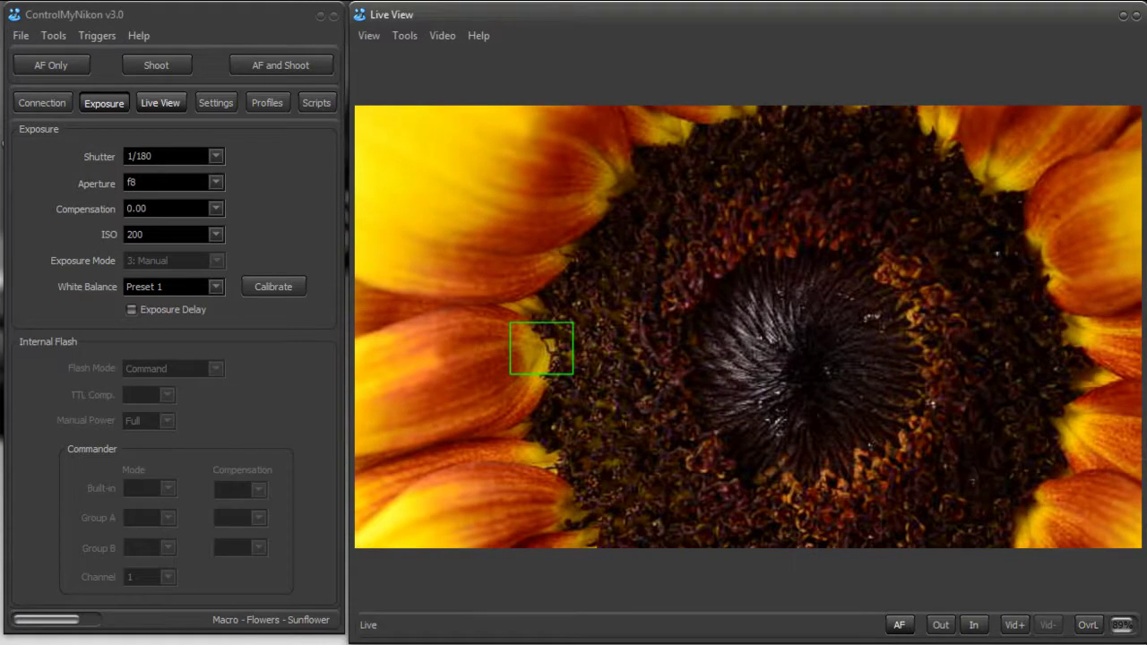
left_click(975, 625)
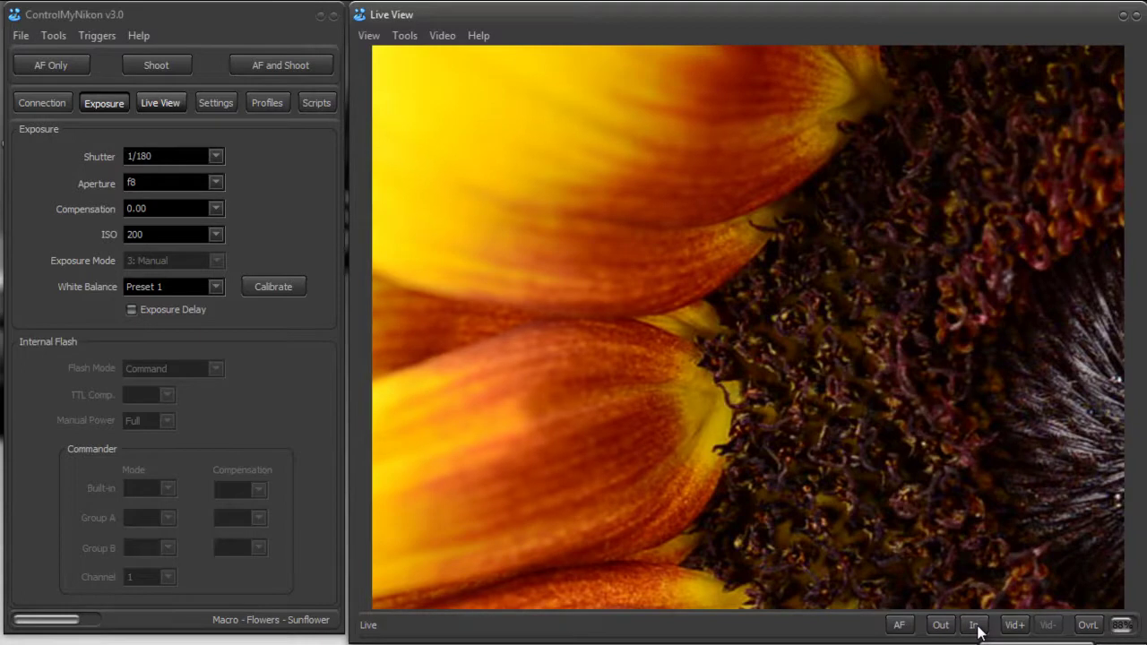
left_click(974, 626)
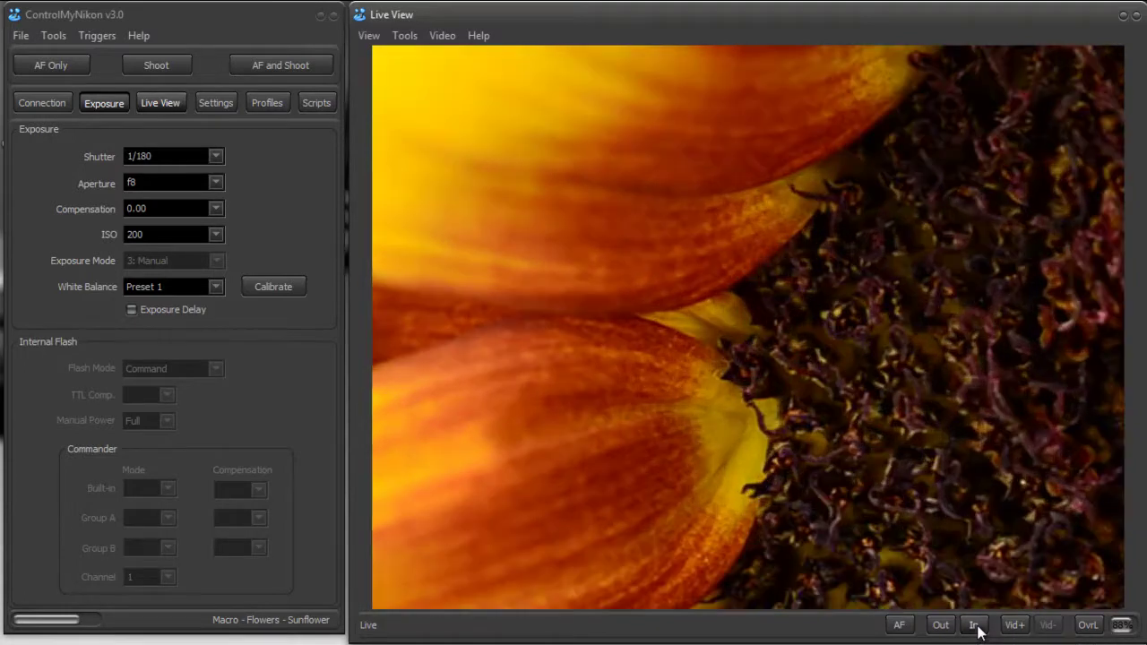
left_click(976, 627)
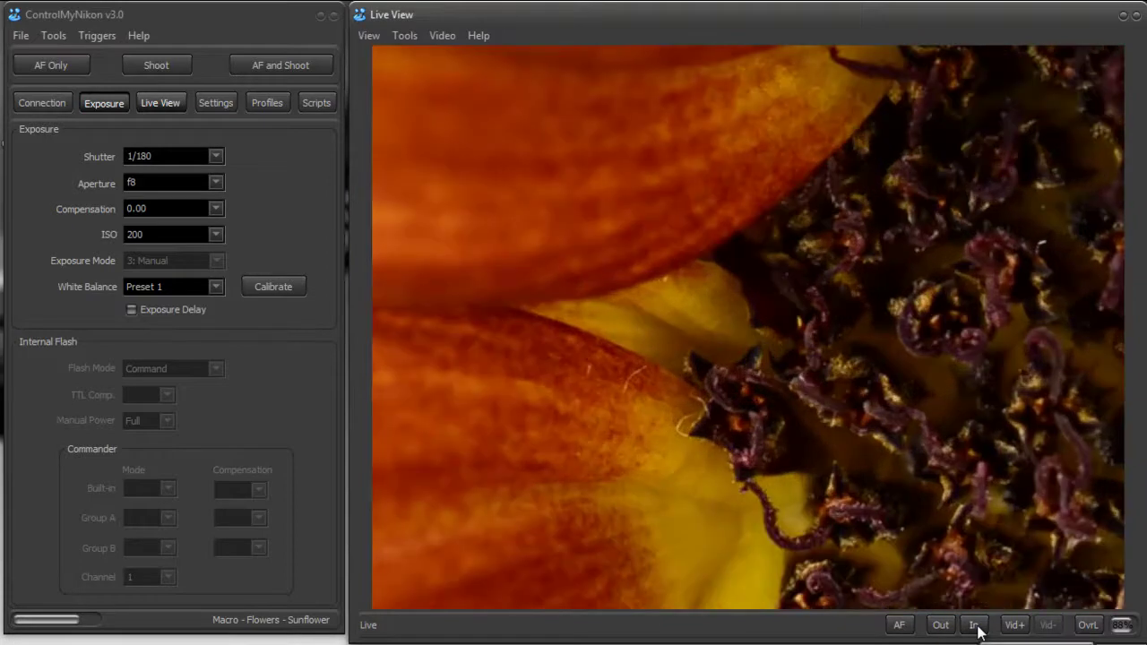
left_click(975, 626)
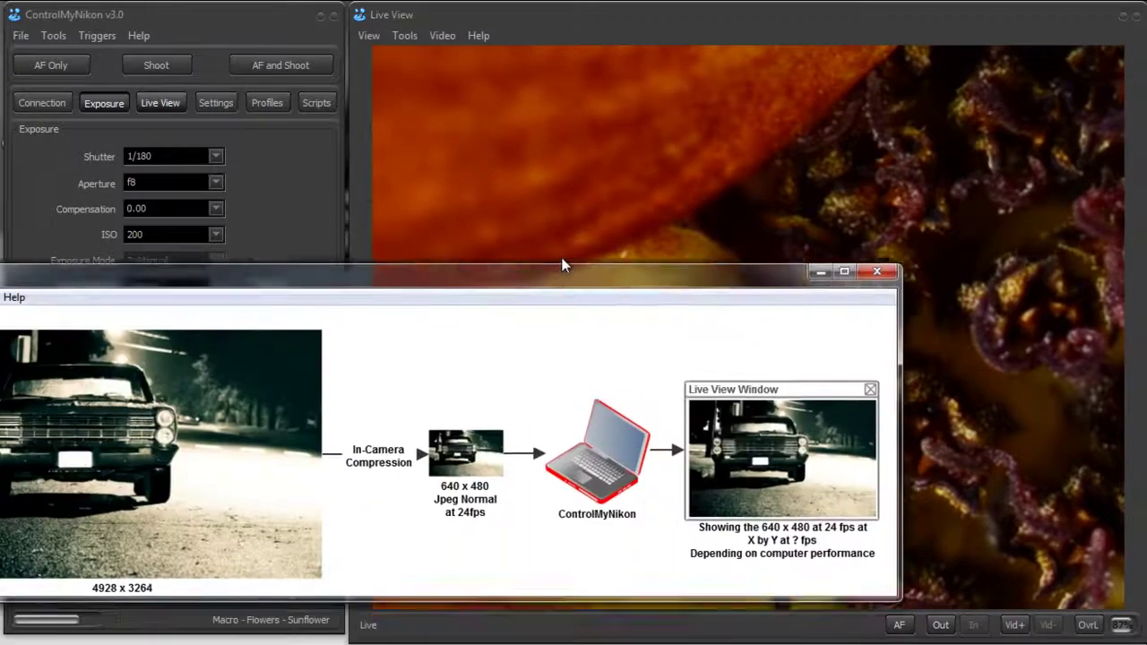
left_click_drag(564, 263, 736, 187)
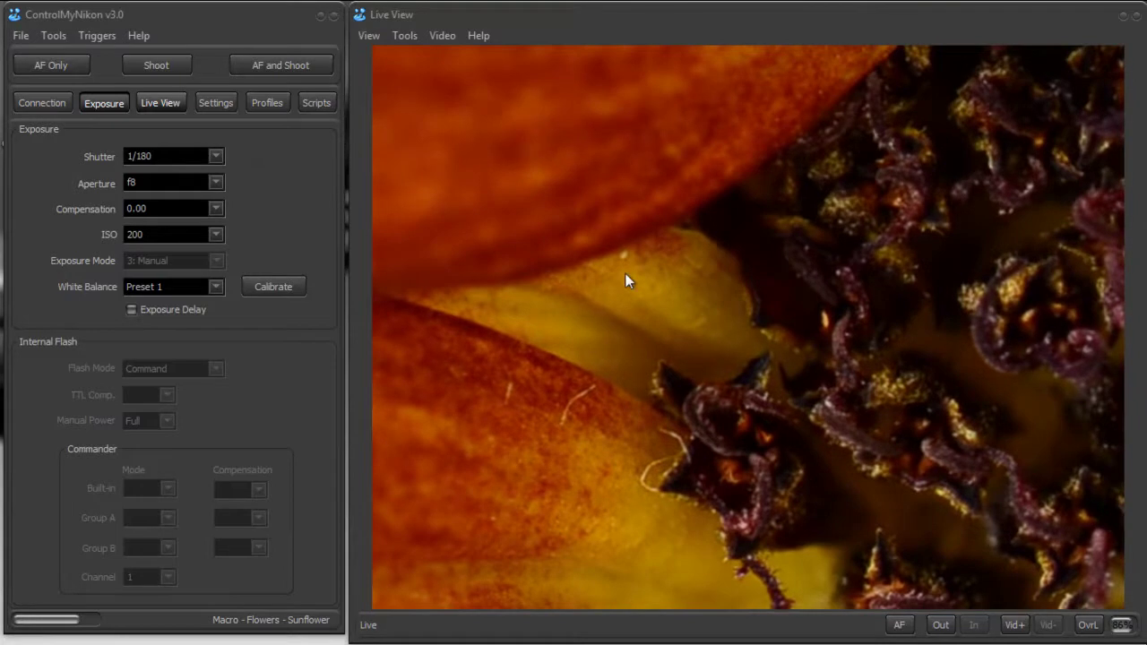
- Zoom the live view out four steps until Out is disabled
left_click(942, 630)
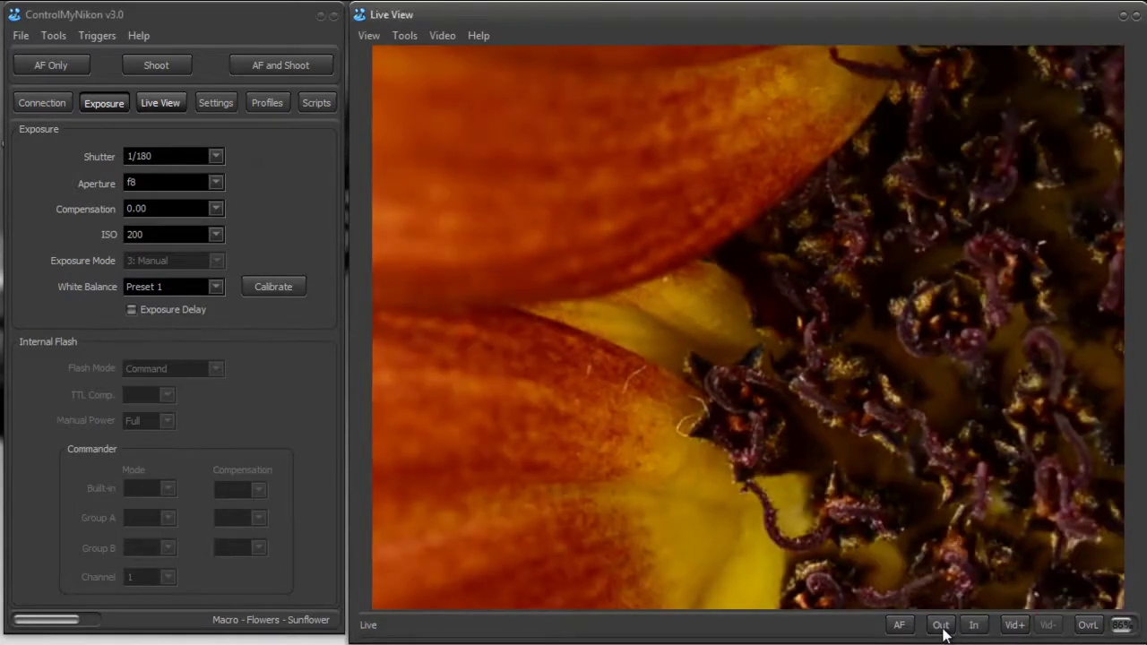
left_click(942, 626)
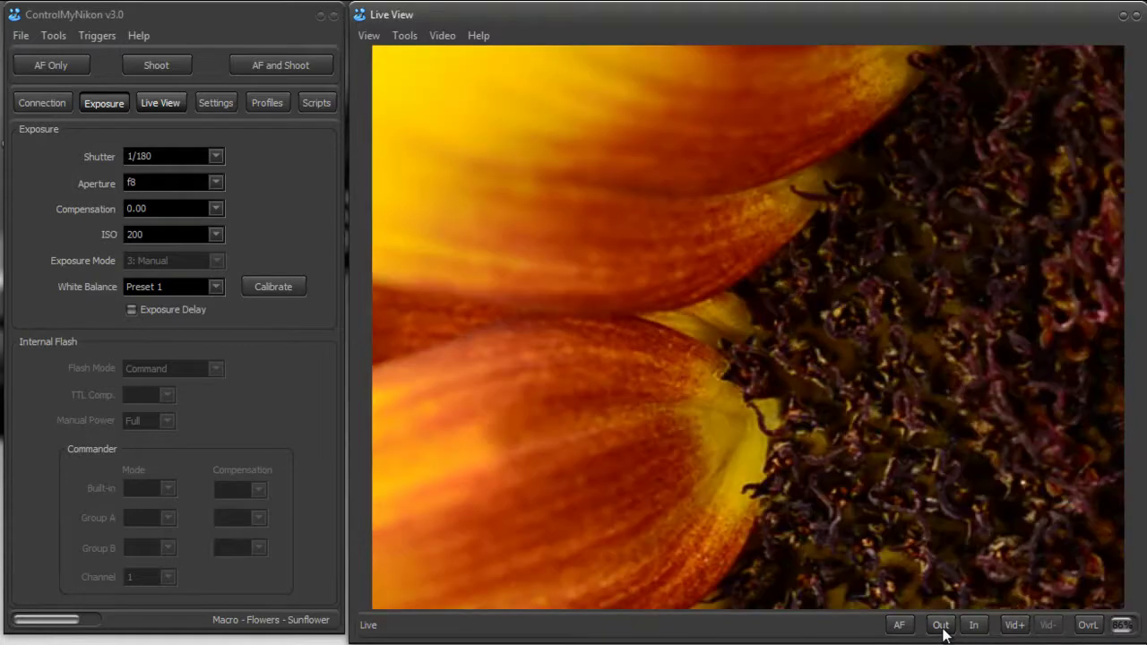
left_click(942, 628)
left_click(941, 627)
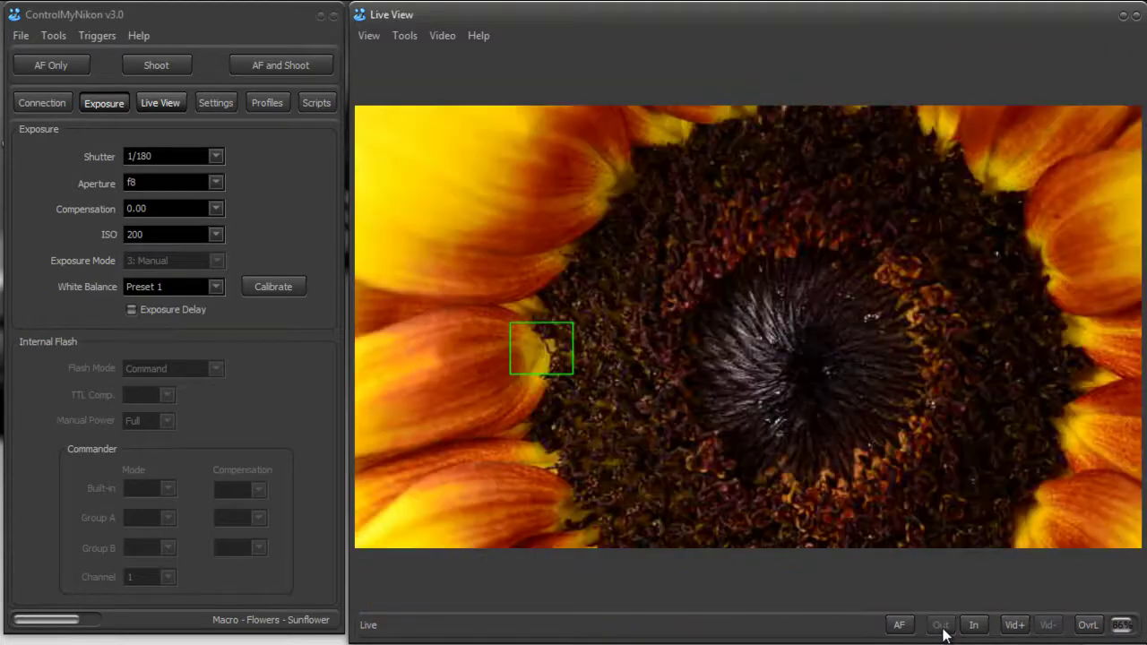
- Start a video recording with Vid+, then stop it with Vid- and confirm with Ok
left_click(1016, 626)
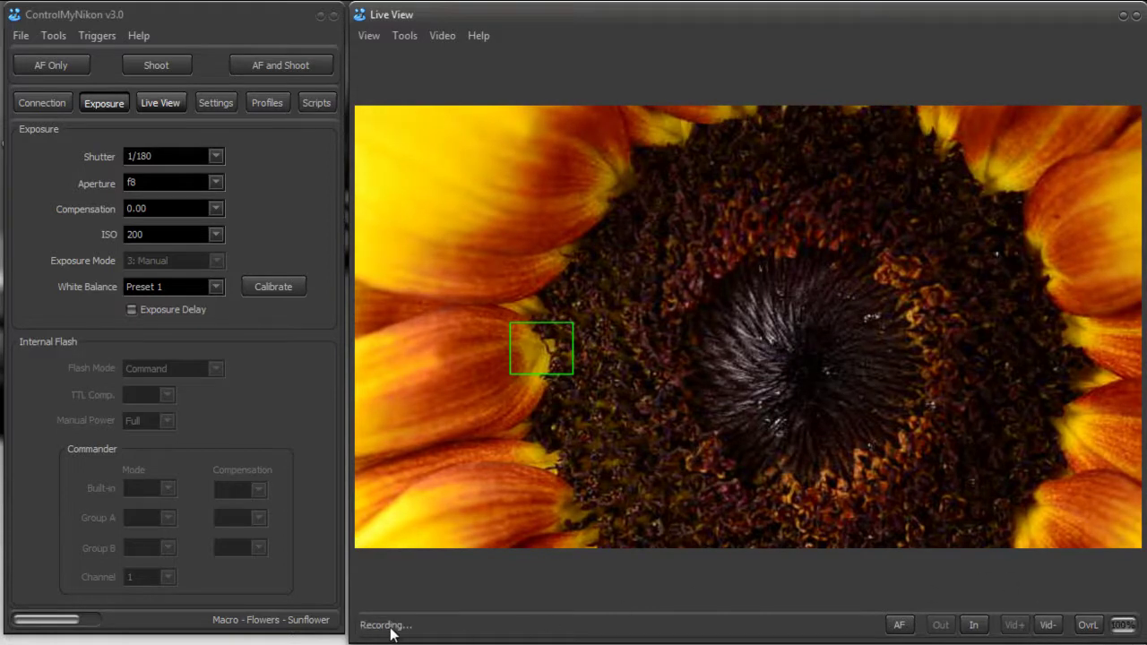
left_click(1050, 625)
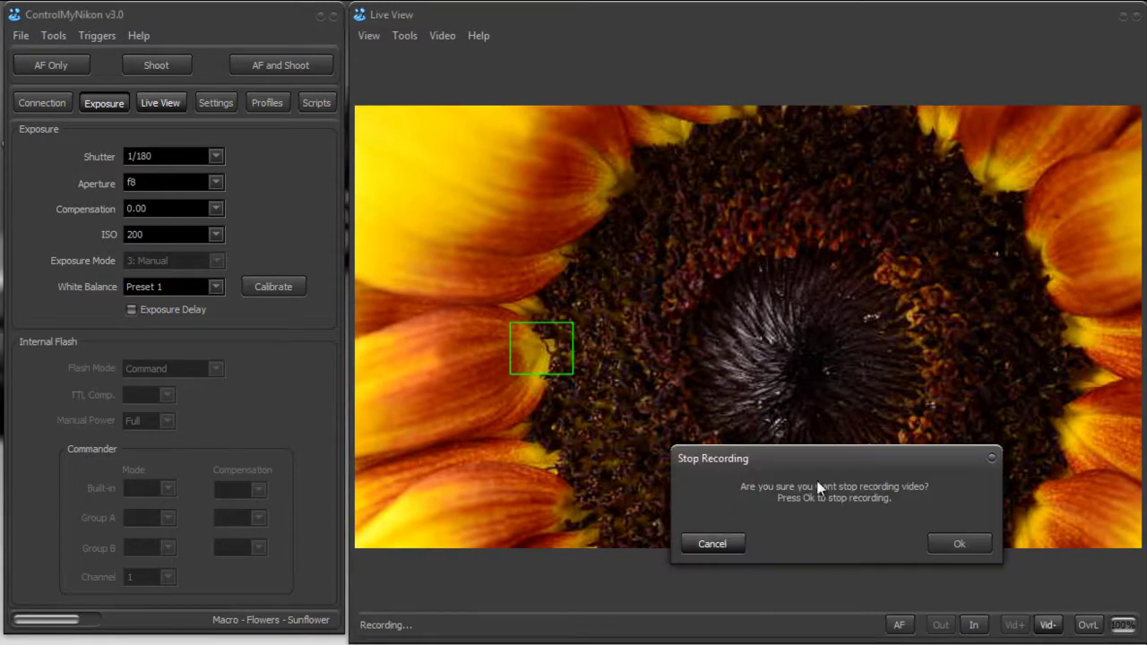
left_click(959, 543)
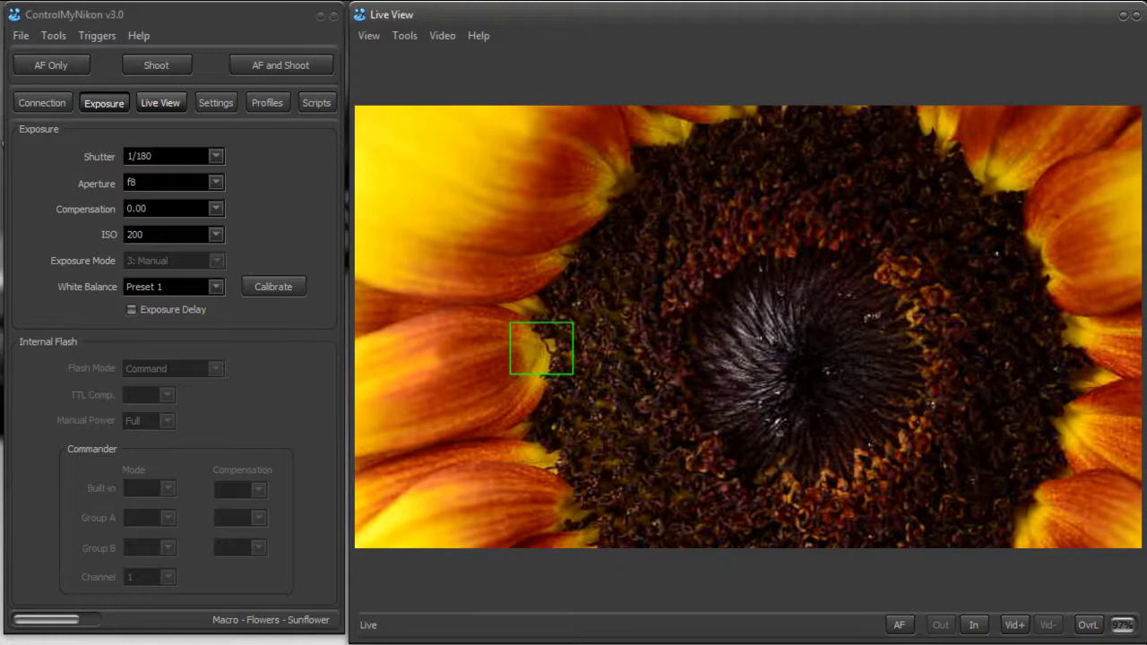
left_click(474, 33)
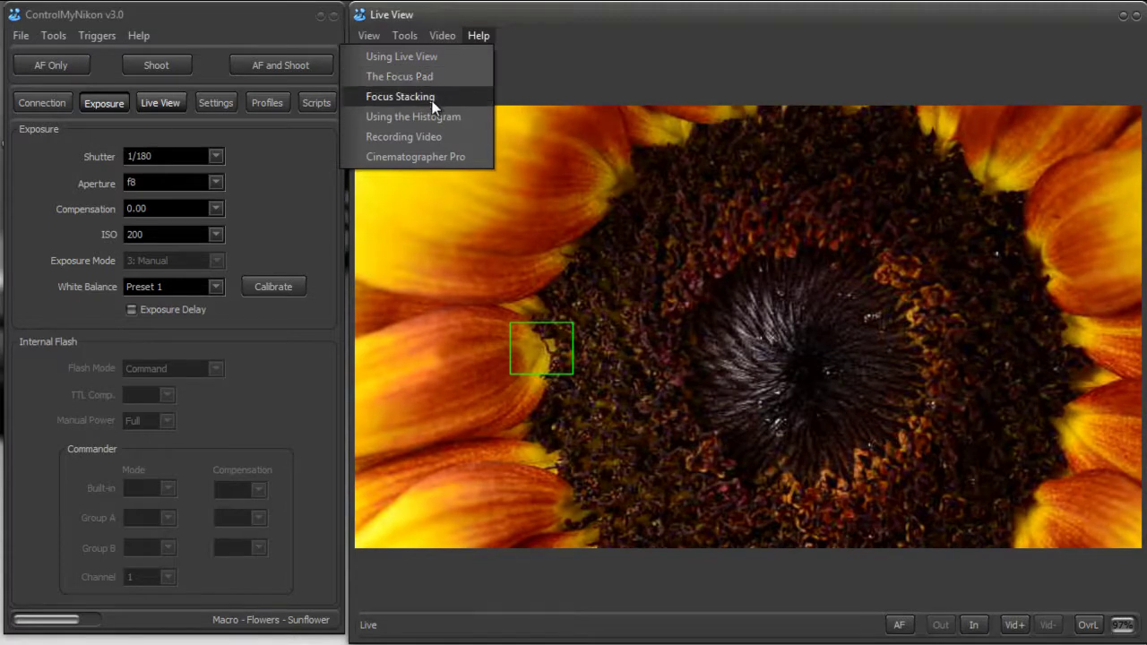
left_click(609, 11)
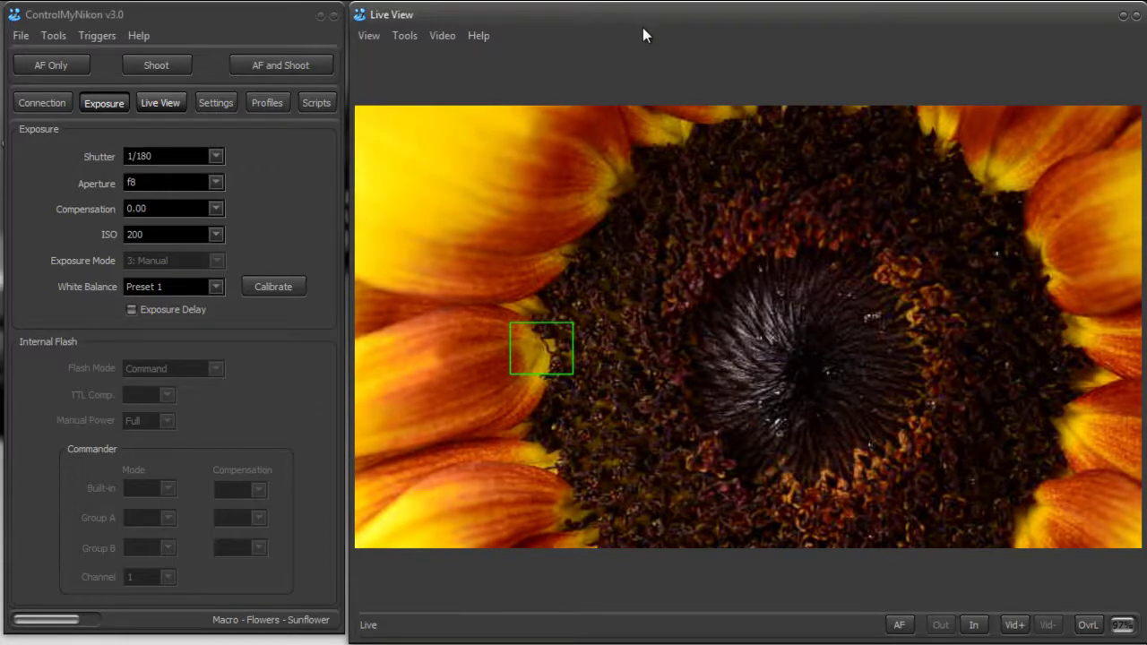